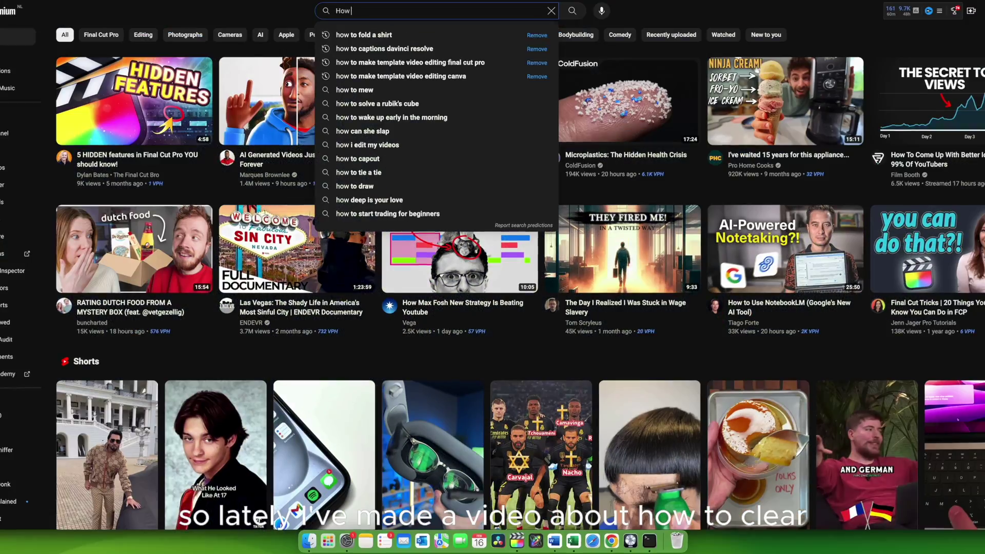
Search YouTube for "How to clear your system data mac"
type("to clear your system data mac")
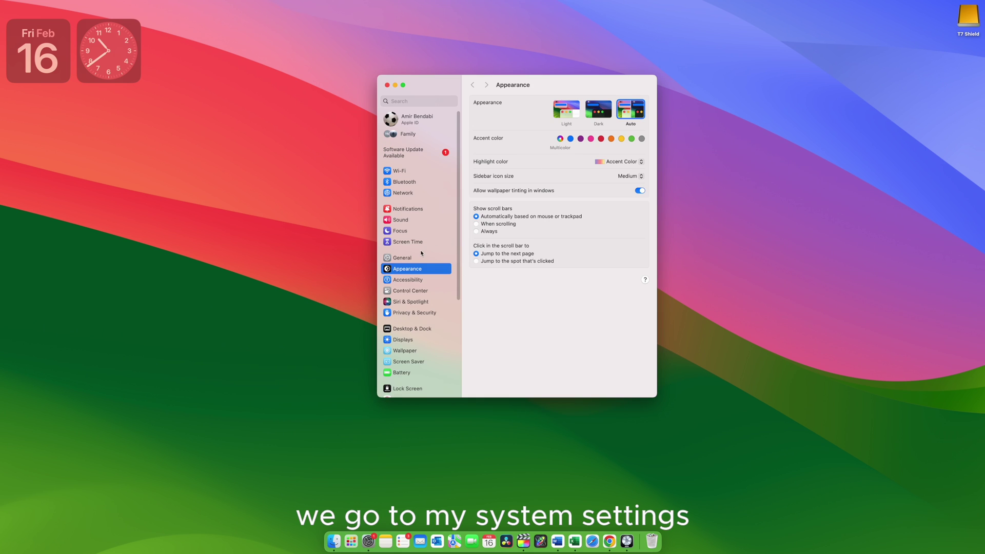
Switch to System Settings and check how much storage System Data uses on Macintosh HD
left_click(402, 257)
left_click(502, 138)
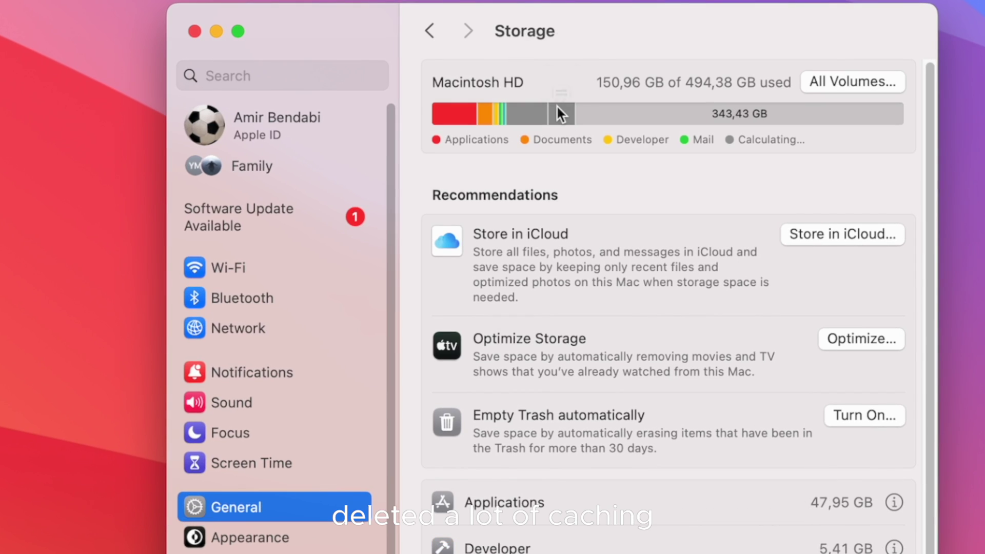
mouse_move(530, 104)
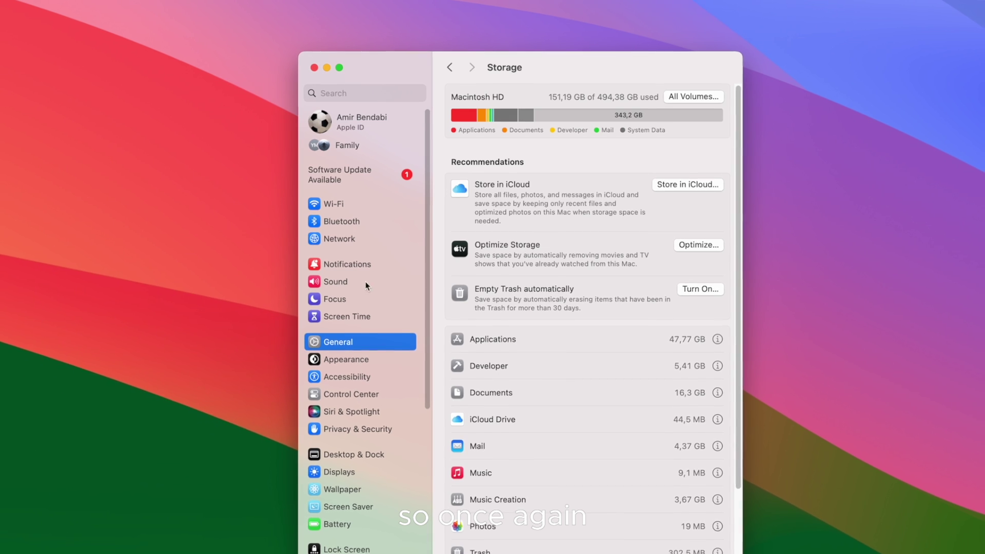
left_click(325, 67)
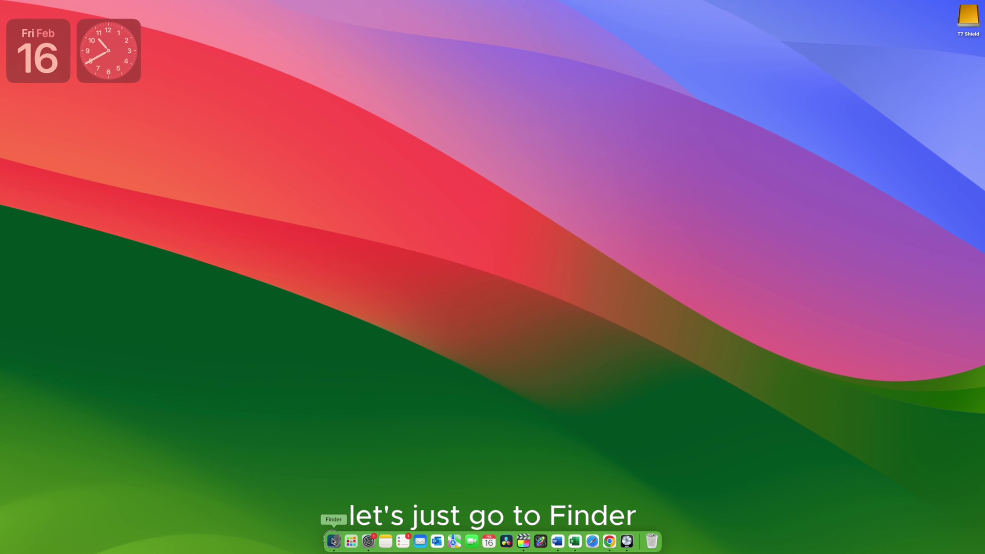
Switch to Finder and go to the folder path ~/library
left_click(334, 541)
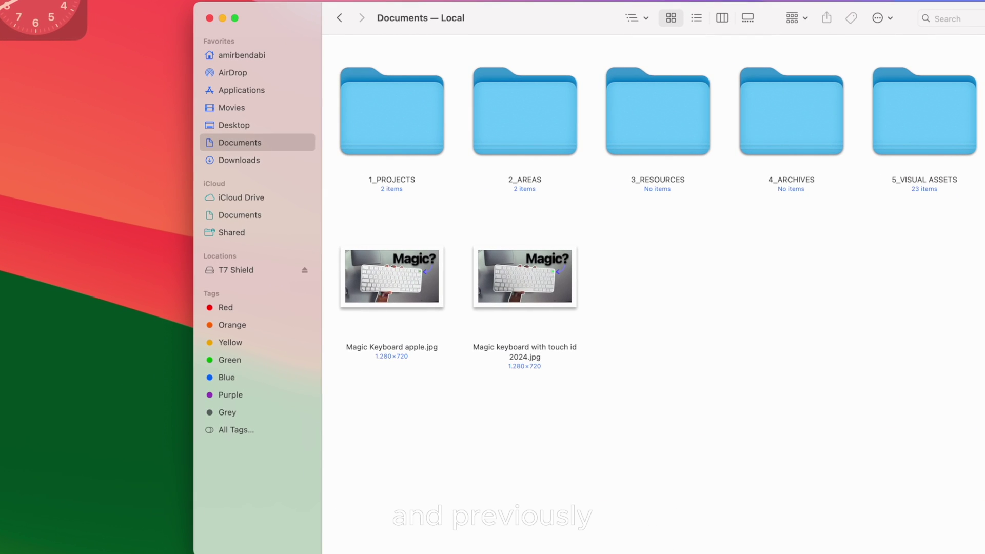
key("super+shift+g")
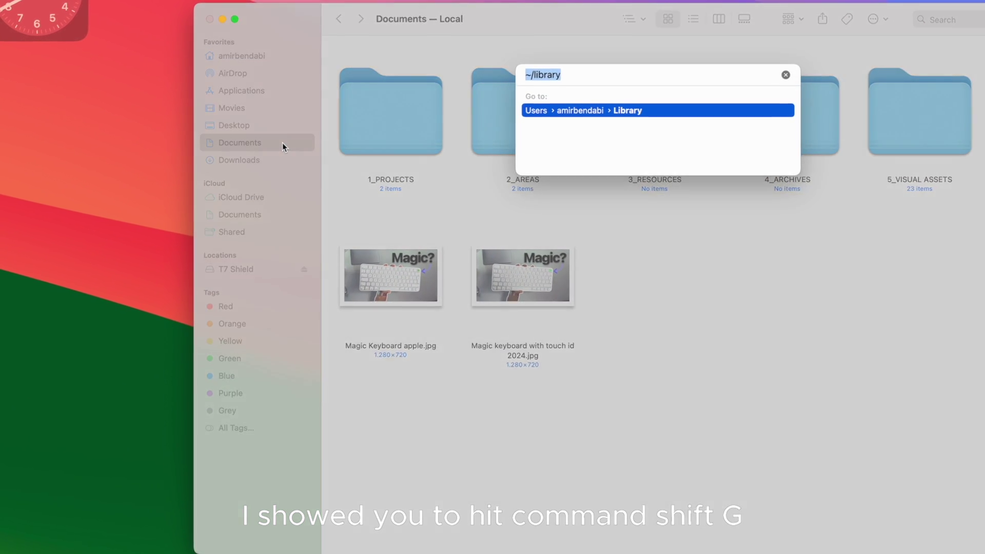
key("BackSpace")
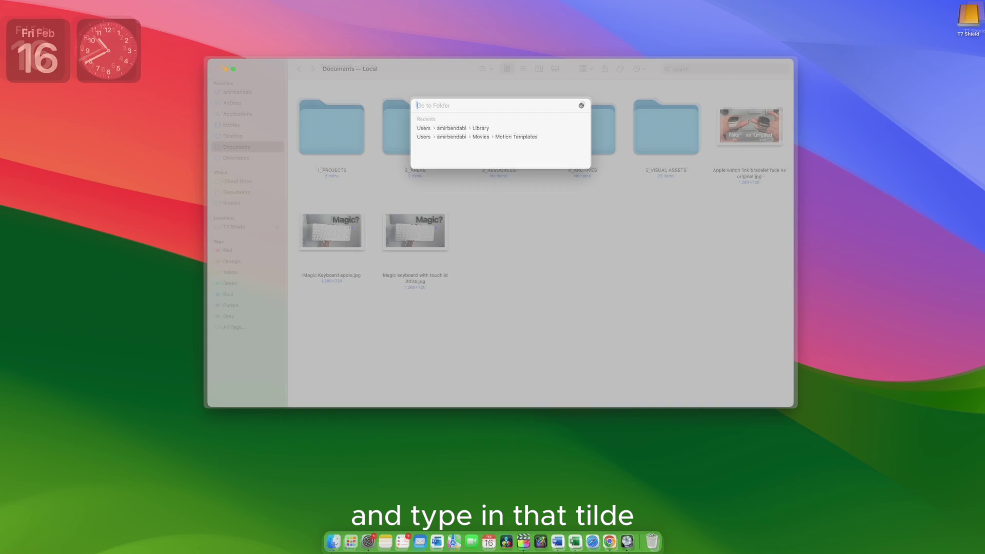
type("~")
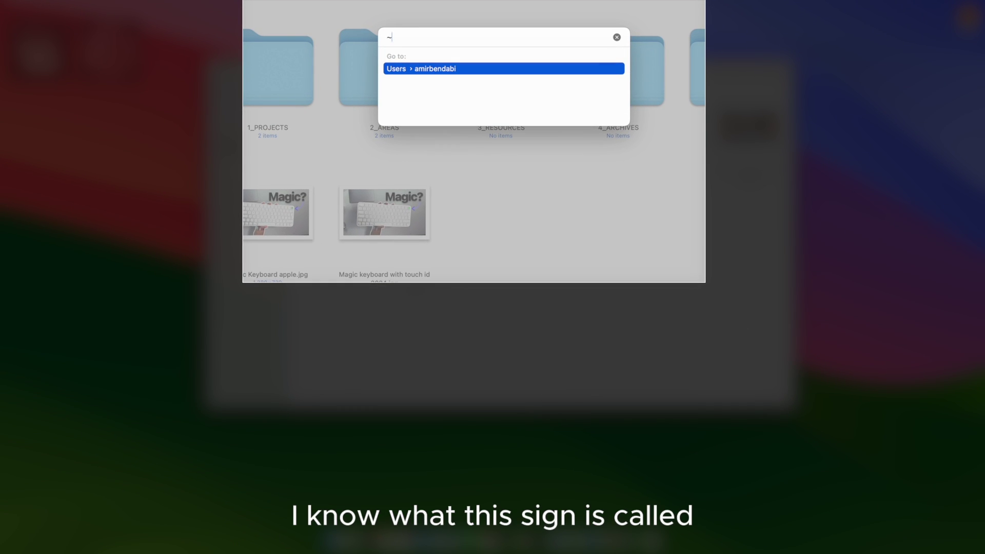
type("/")
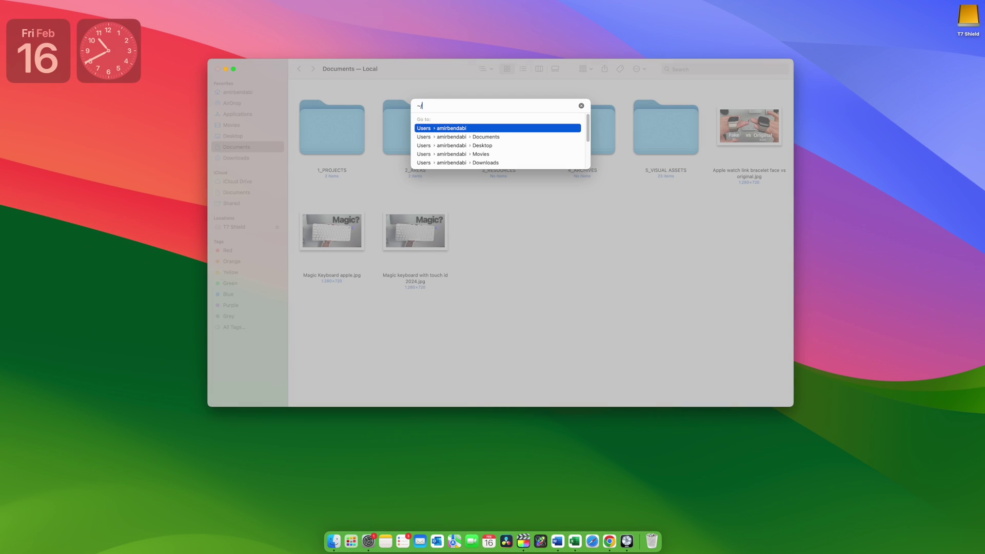
type("library")
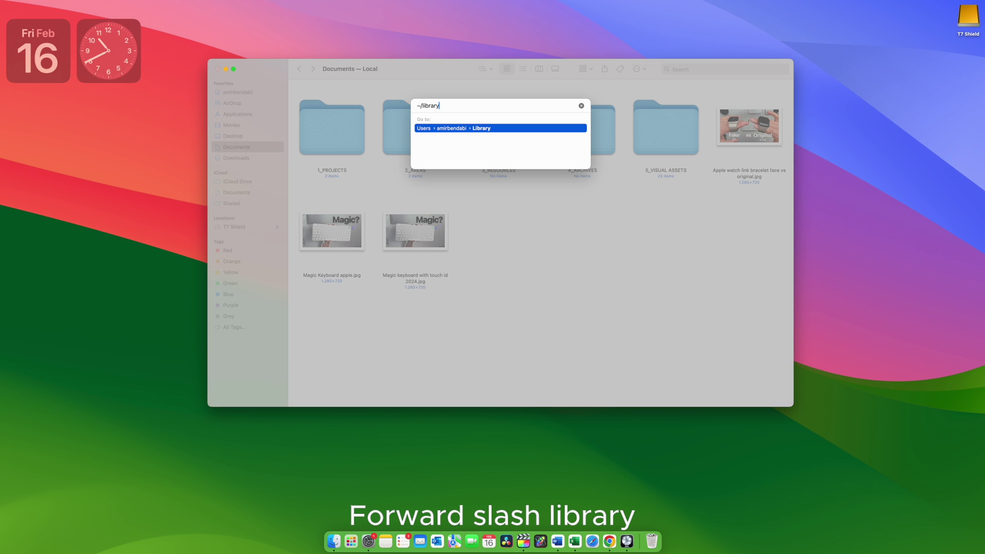
key("Return")
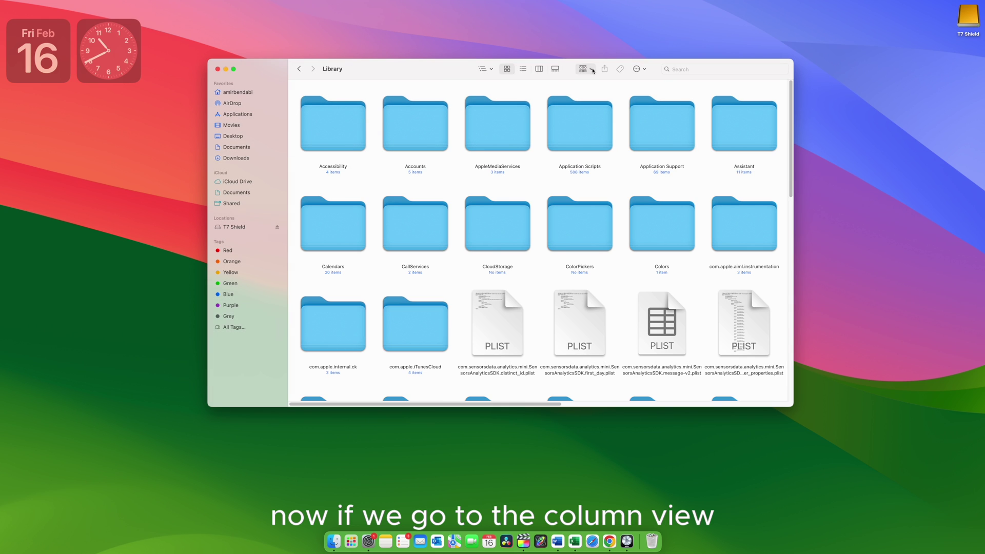
Show the Library folder in column view and look through the contents of its Caches folder
left_click(539, 69)
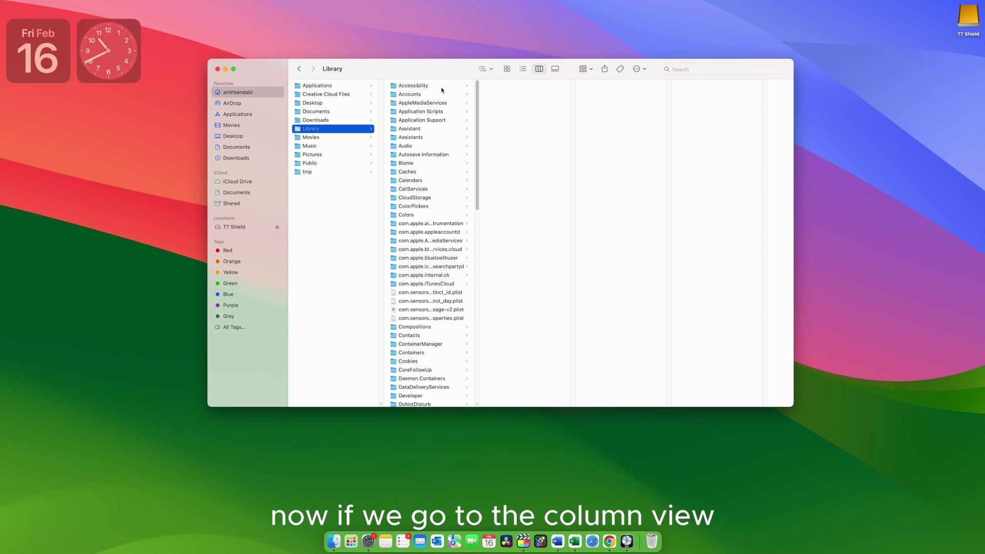
scroll(429, 200, "down", 10)
scroll(424, 239, "up", 10)
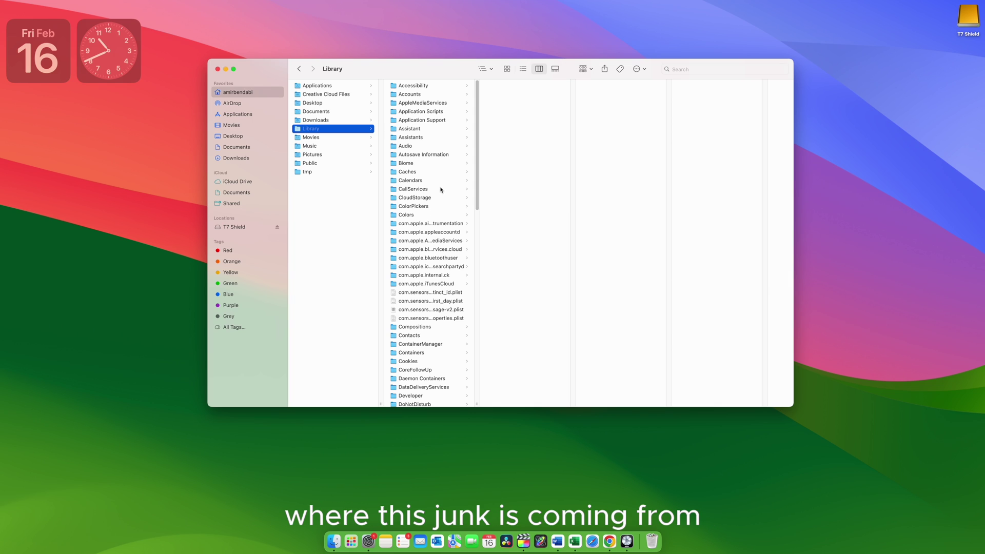
left_click(458, 171)
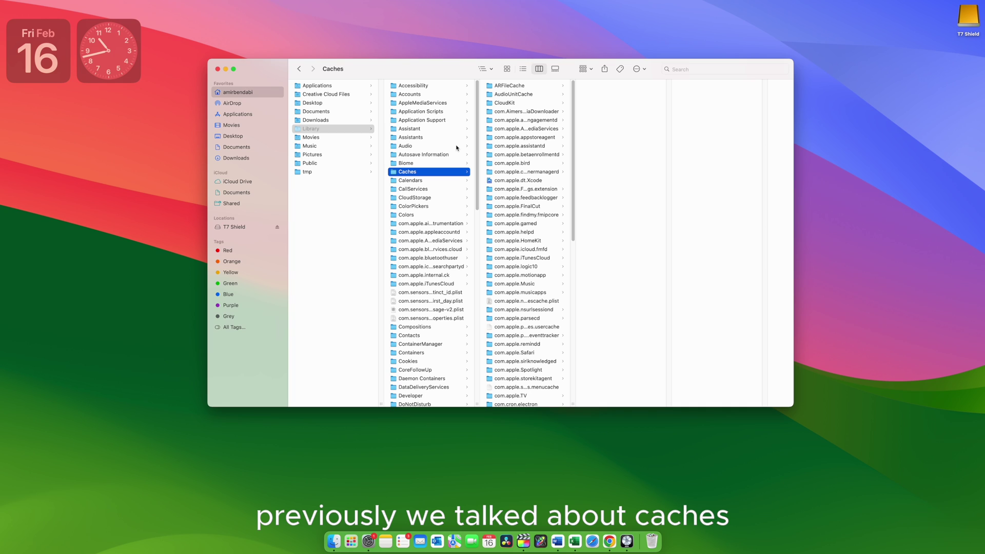
scroll(542, 201, "down", 3)
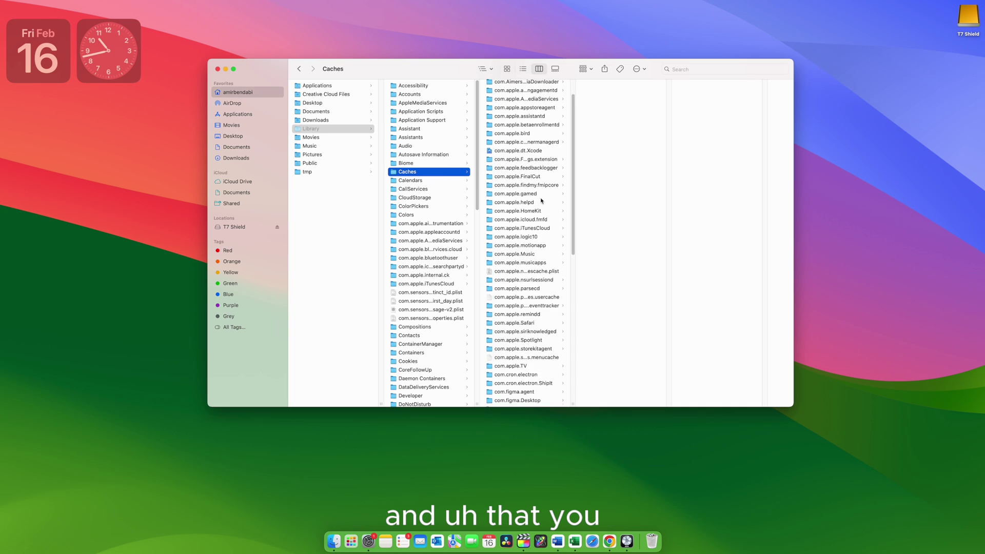
scroll(542, 200, "up", 3)
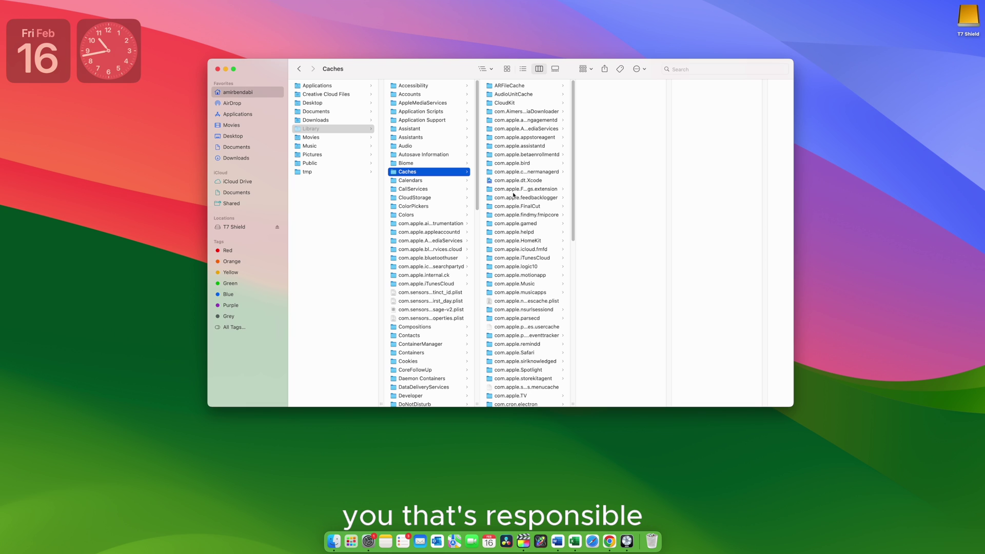
Compare the System Data size in the System Settings storage overview with the Caches folder's size from its Finder info
left_click(377, 531)
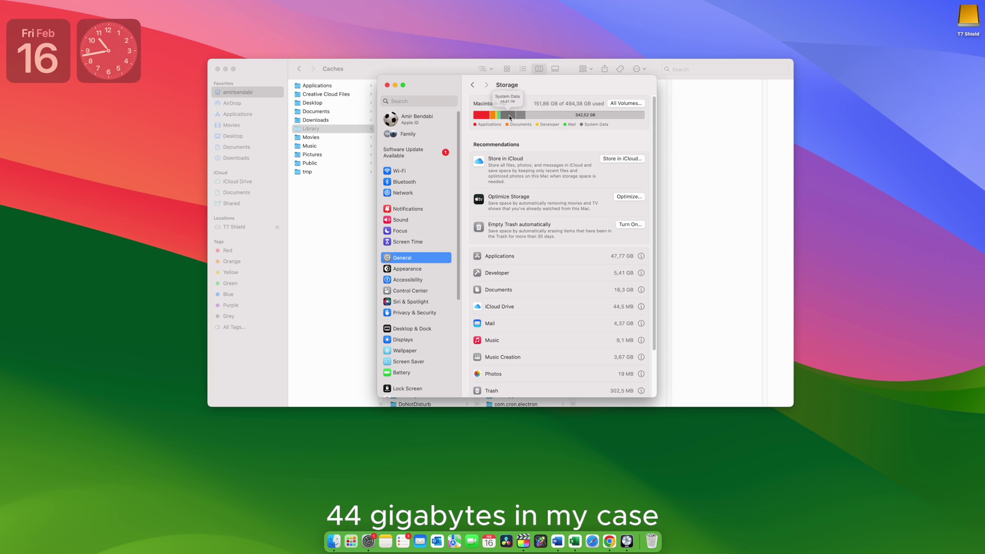
left_click(455, 72)
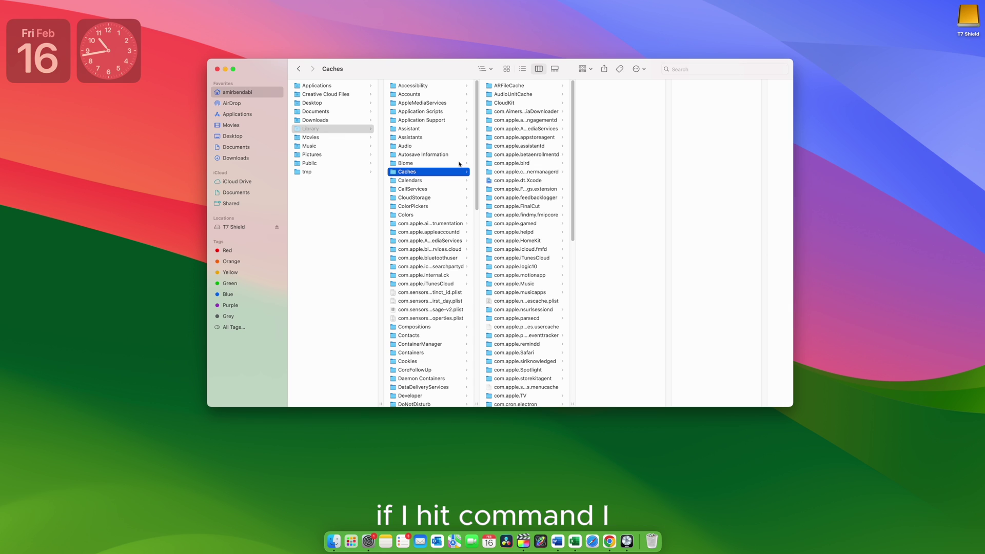
key("super+i")
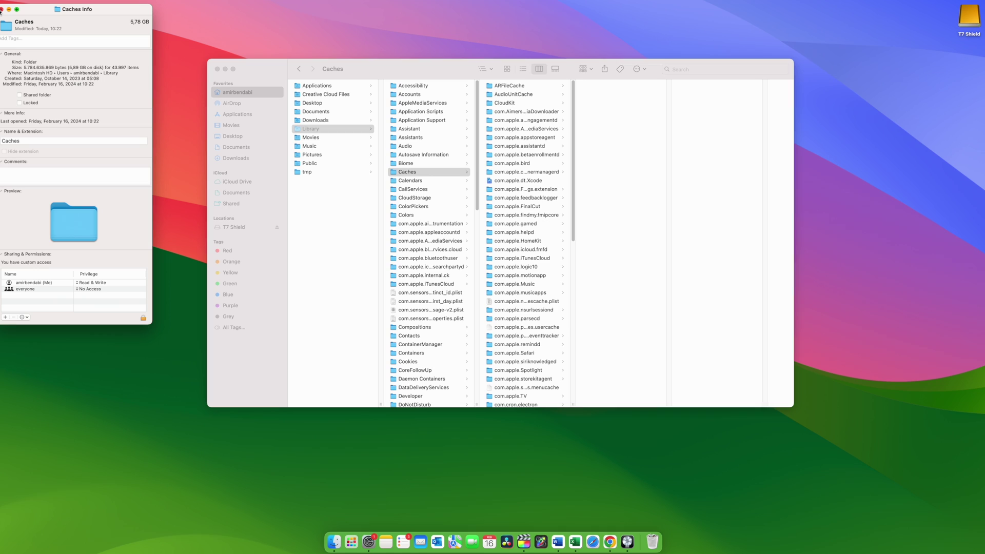
key("super+w")
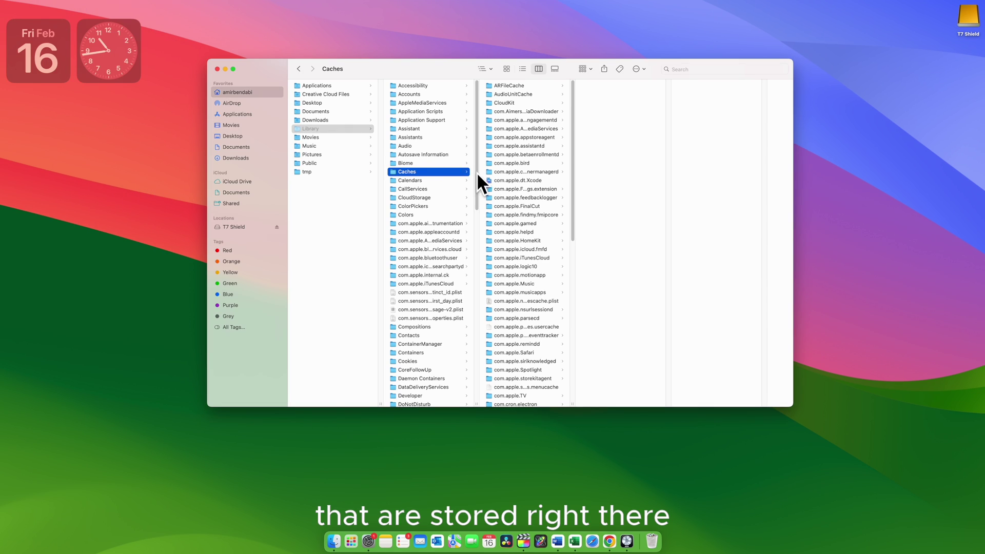
Select all items in the Library folder to check their combined size, and view the contents of its Safari folder
key("Left")
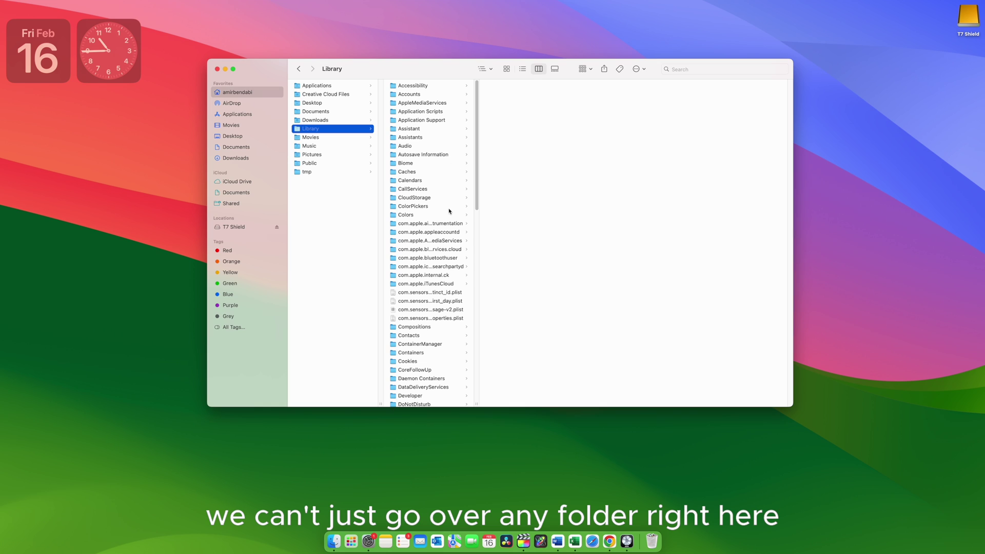
scroll(449, 211, "down", 5)
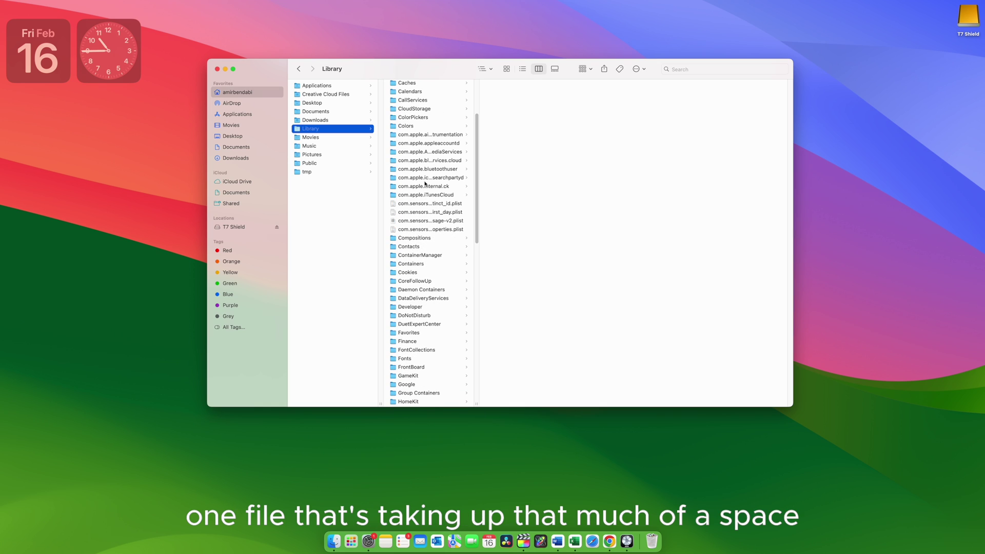
scroll(424, 154, "down", 10)
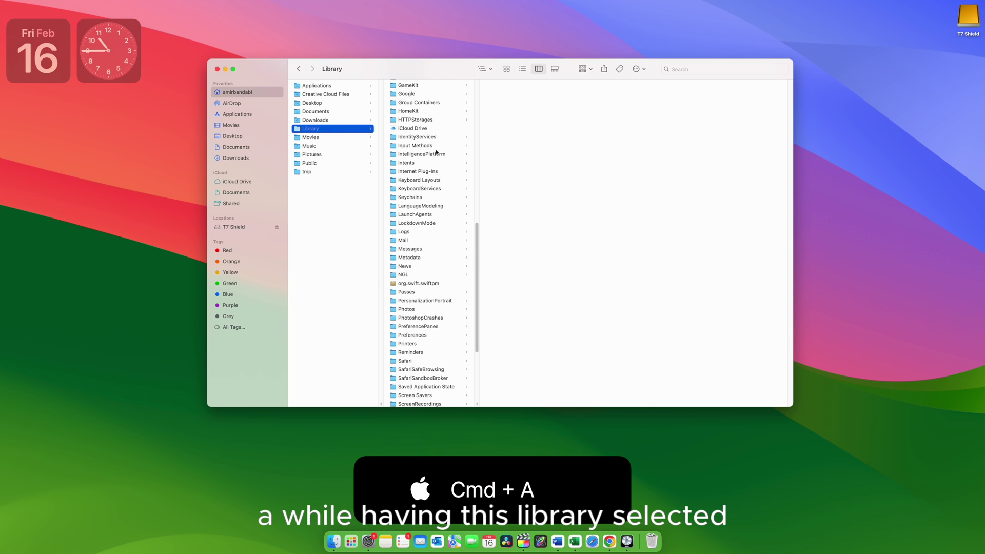
key("super+a")
left_click_drag(590, 268, 606, 278)
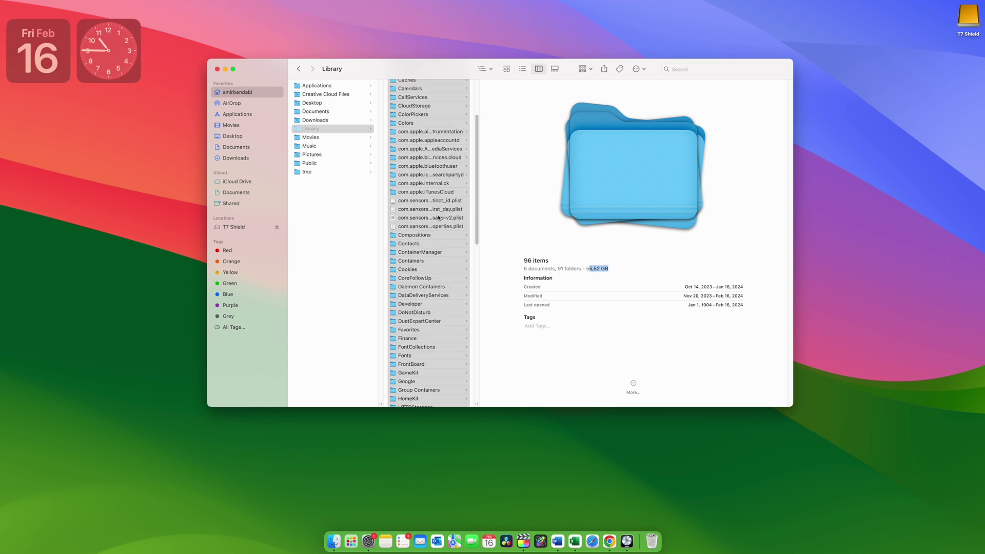
scroll(359, 188, "down", 10)
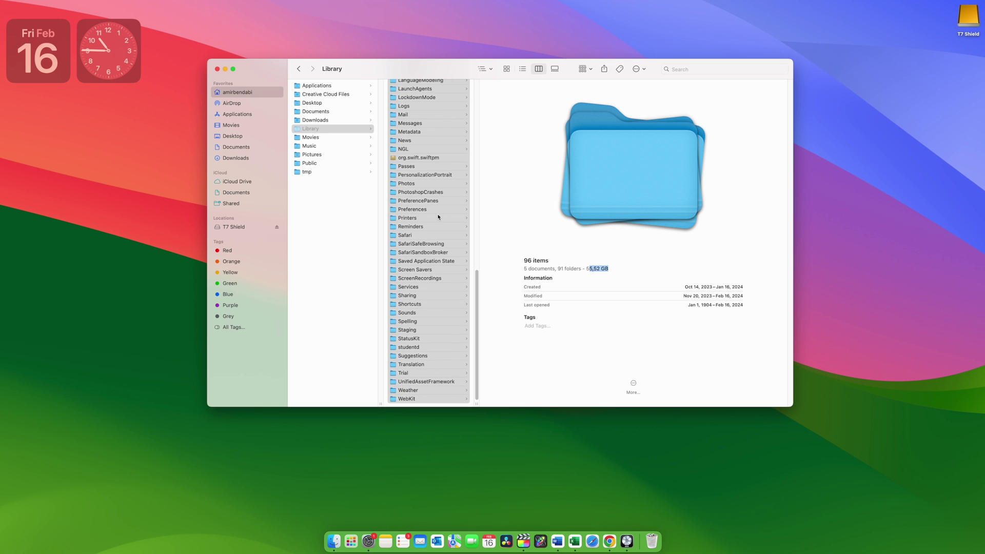
left_click(418, 237)
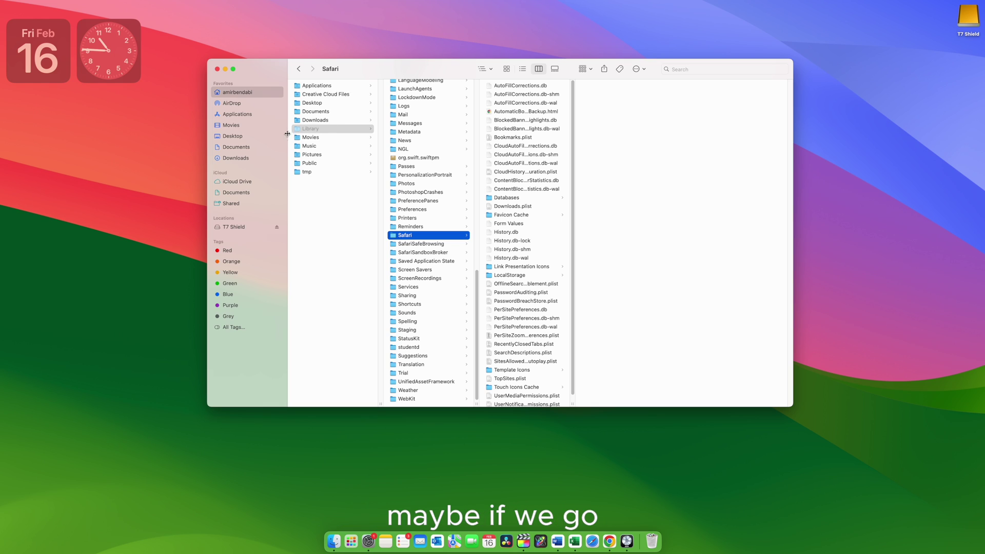
Go to the Computer location in Finder and show its drives in icon view
left_click(245, 158)
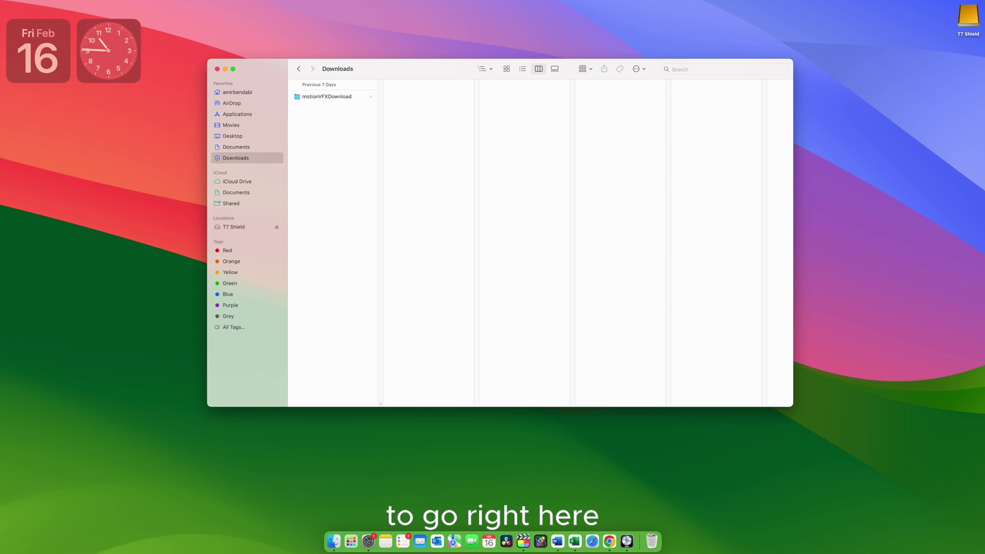
left_click(96, 1)
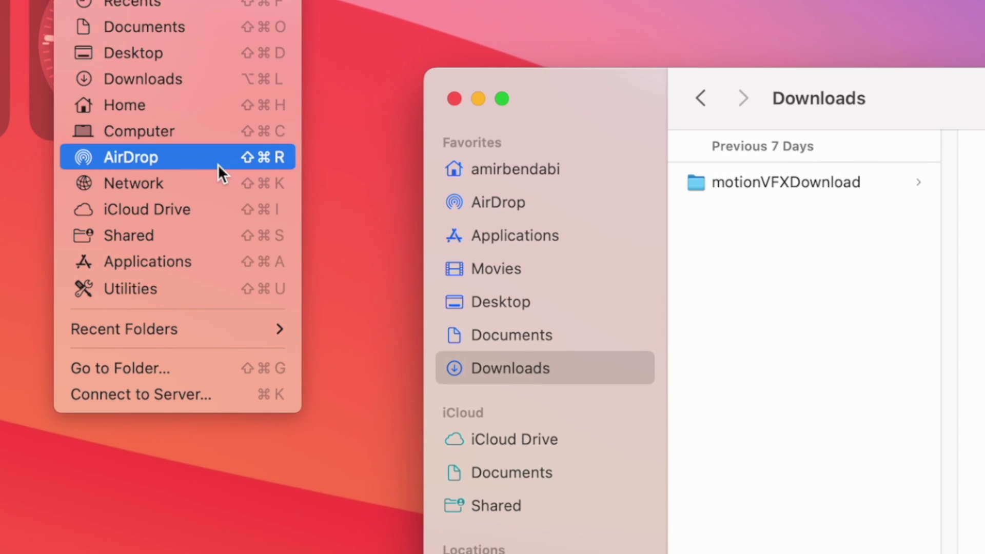
left_click(205, 136)
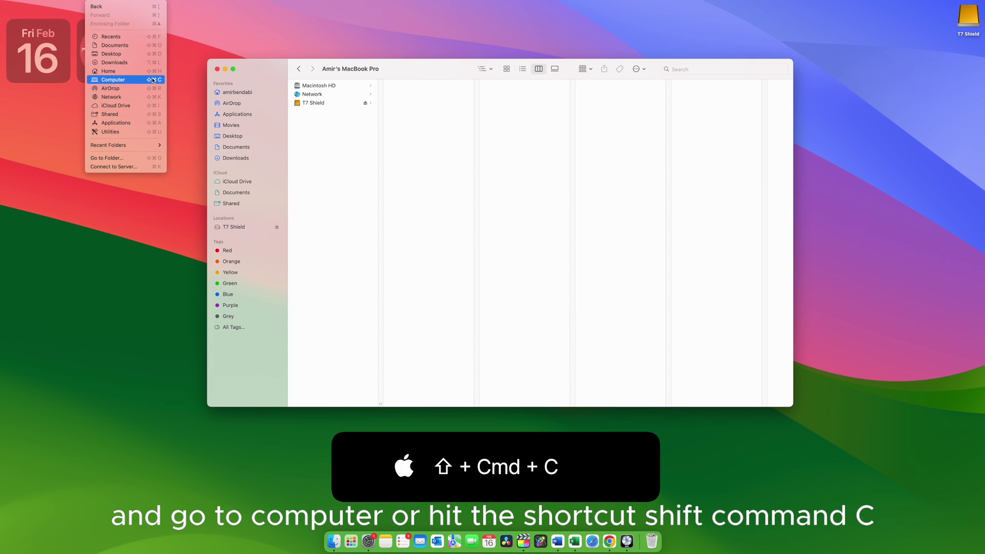
key("shift+super+c")
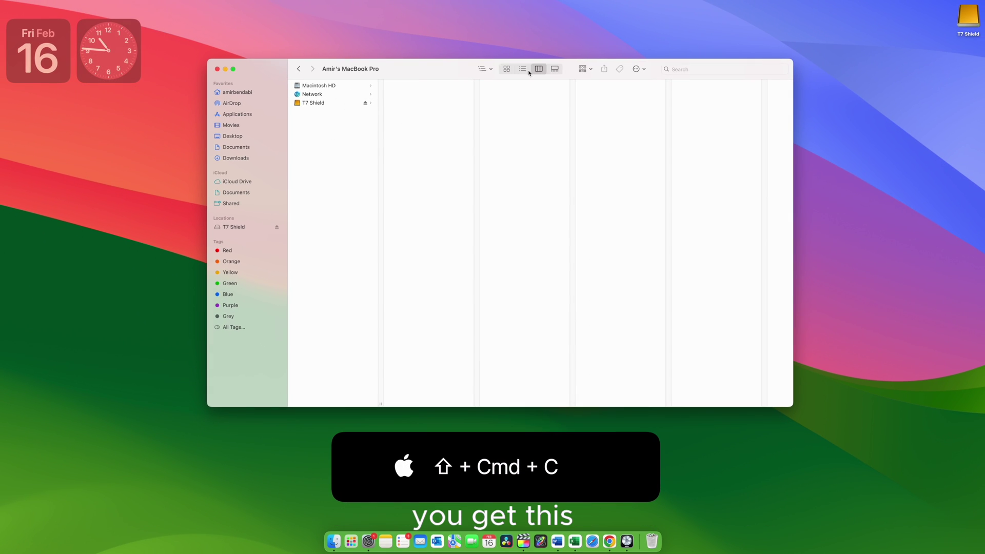
left_click(507, 69)
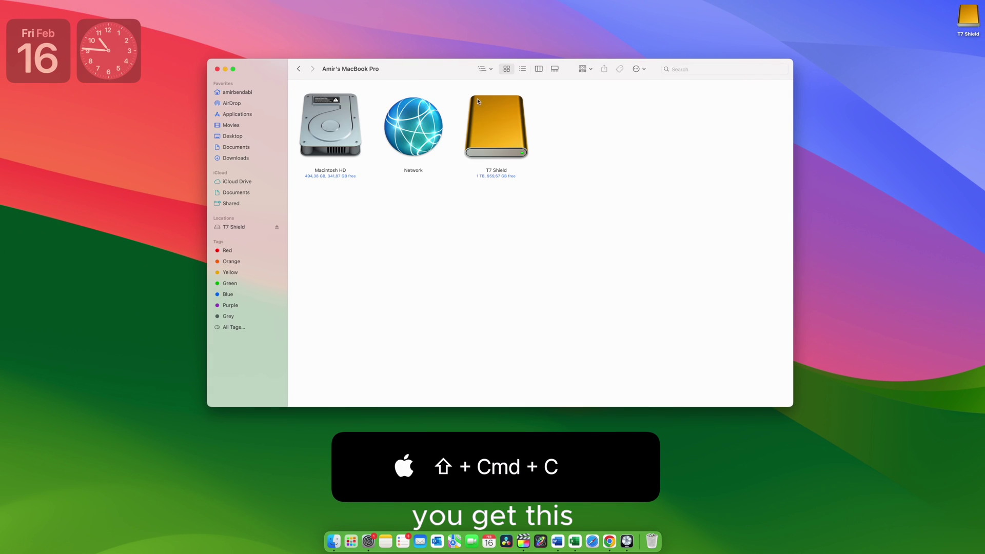
Check Macintosh HD's capacity and open the System folder on that drive
double_click(330, 131)
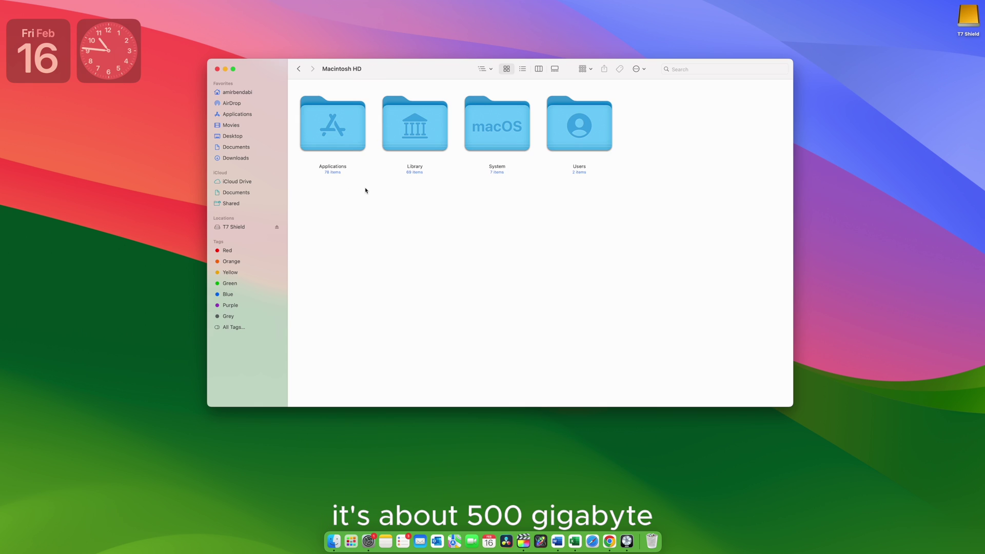
key("super+[")
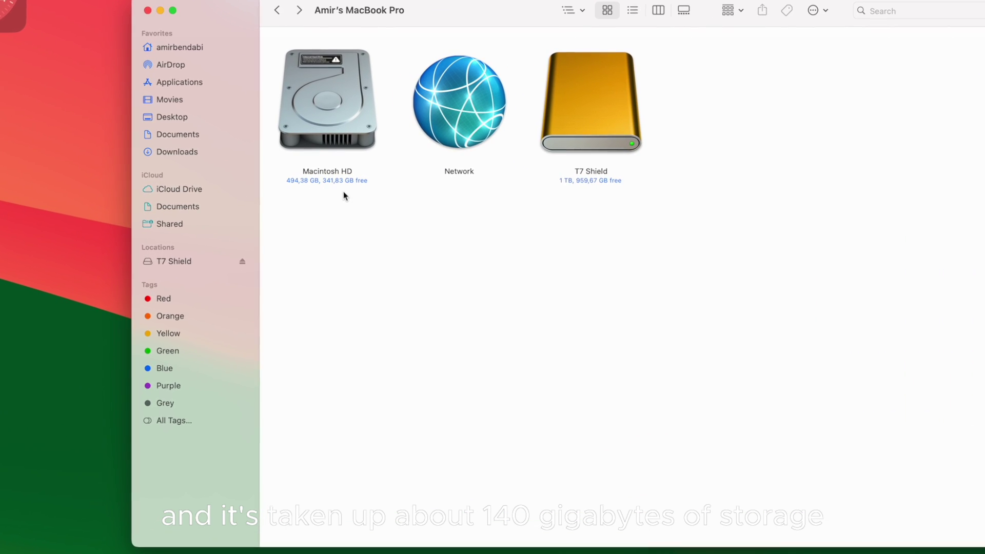
double_click(327, 102)
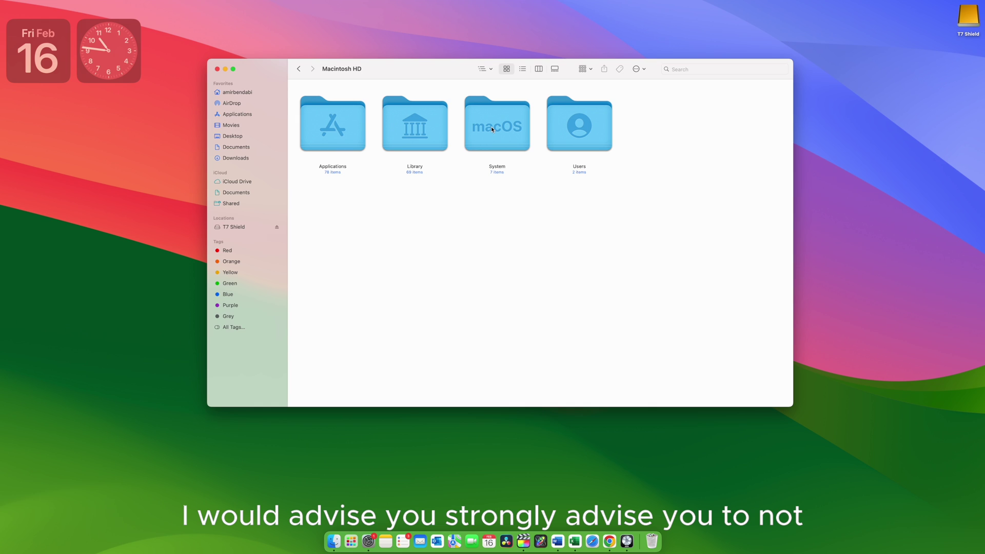
double_click(490, 126)
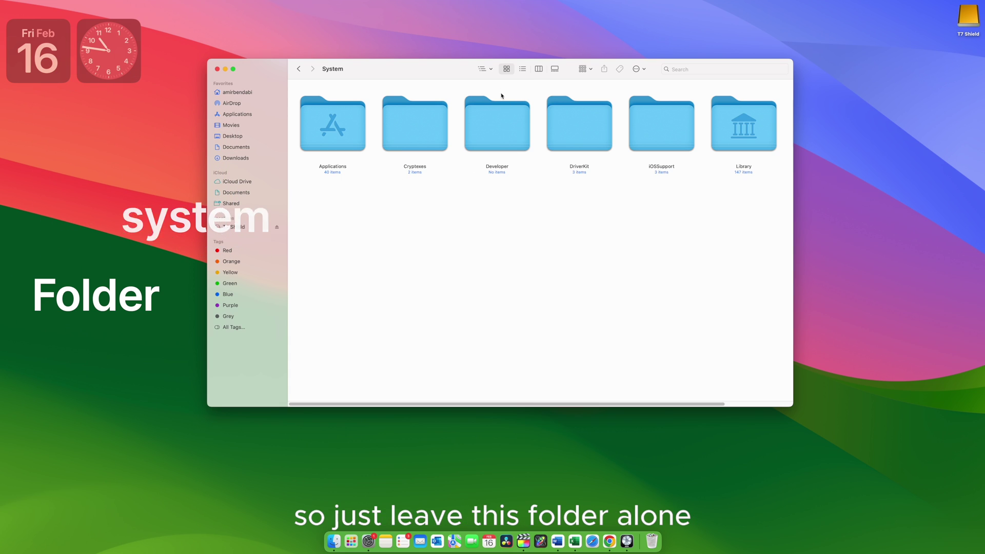
Show the System folder in column view and browse the apps in its Applications folder, including in icon view
left_click(538, 69)
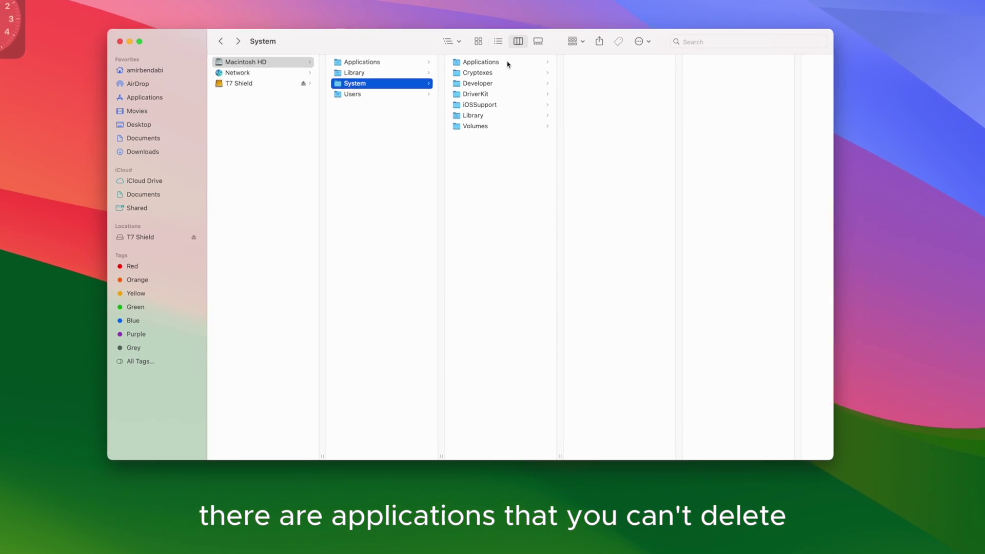
left_click(536, 87)
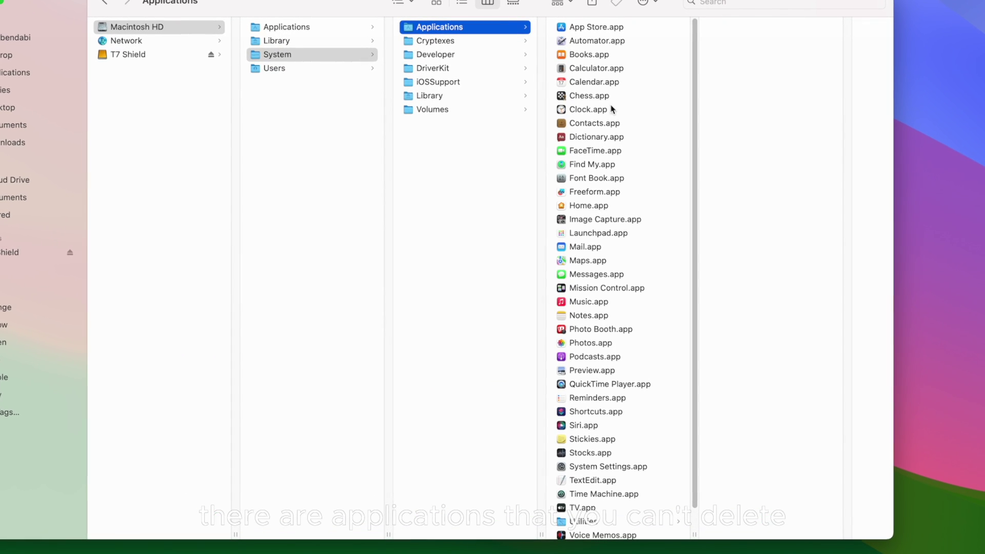
left_click(441, 4)
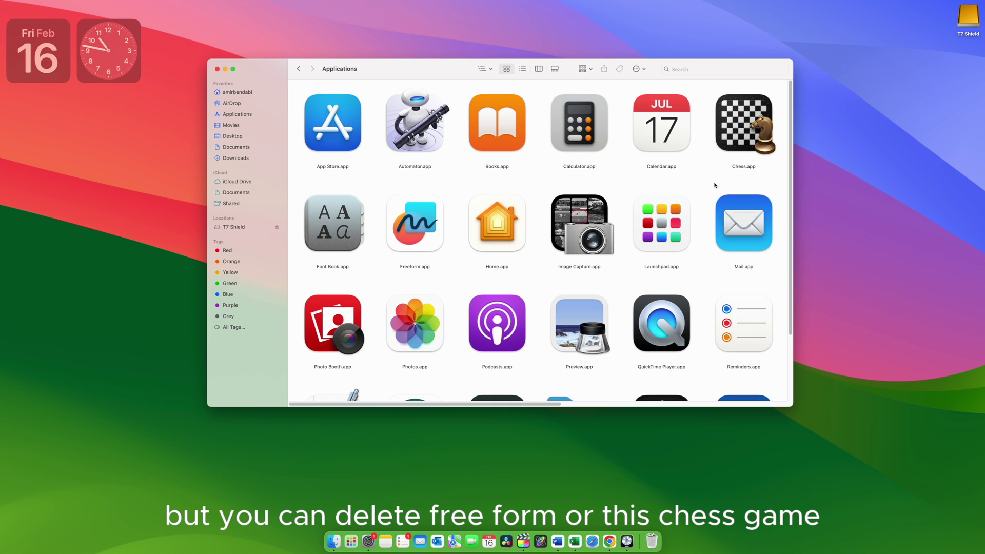
scroll(534, 238, "down", 3)
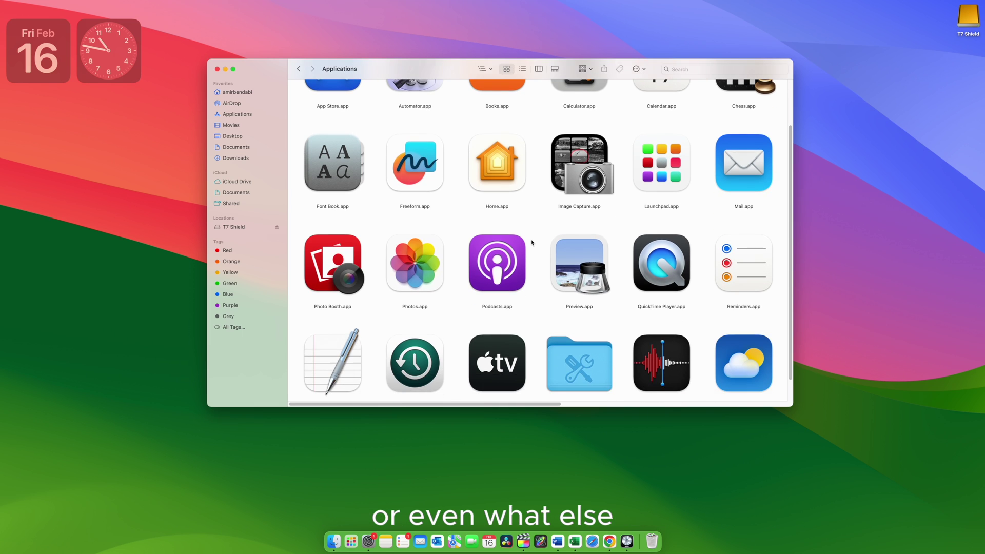
scroll(536, 242, "down", 2)
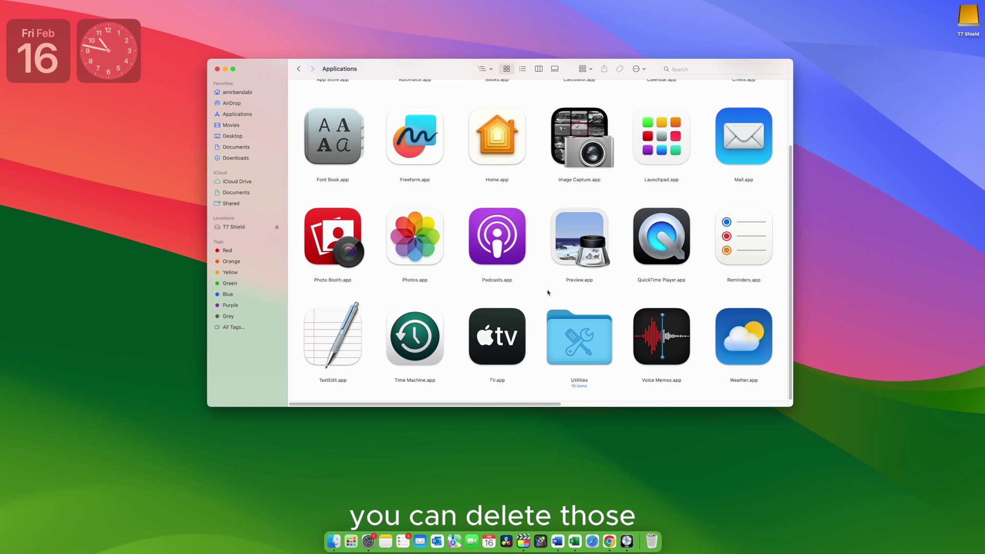
key("super+space")
type("terminal")
key("Return")
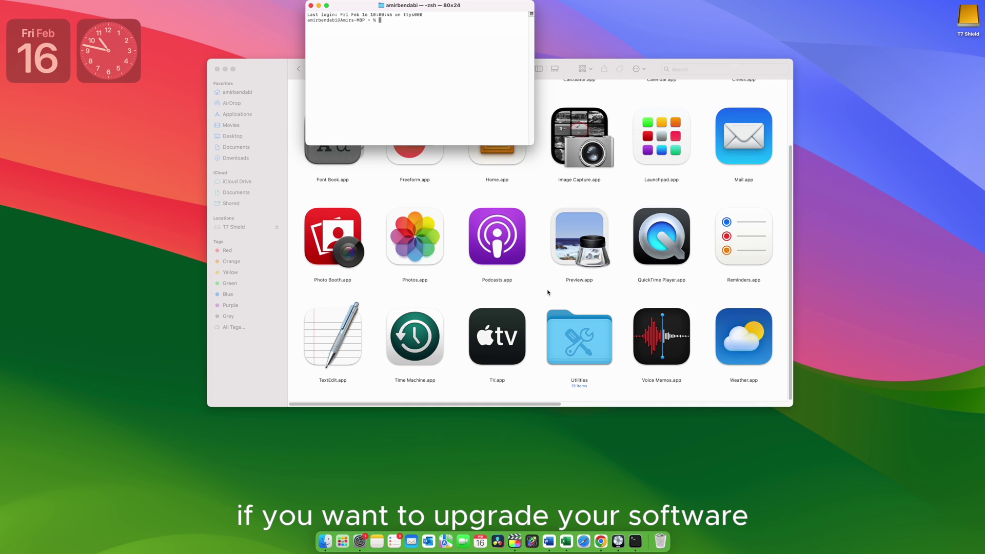
left_click(311, 5)
scroll(487, 253, "up", 3)
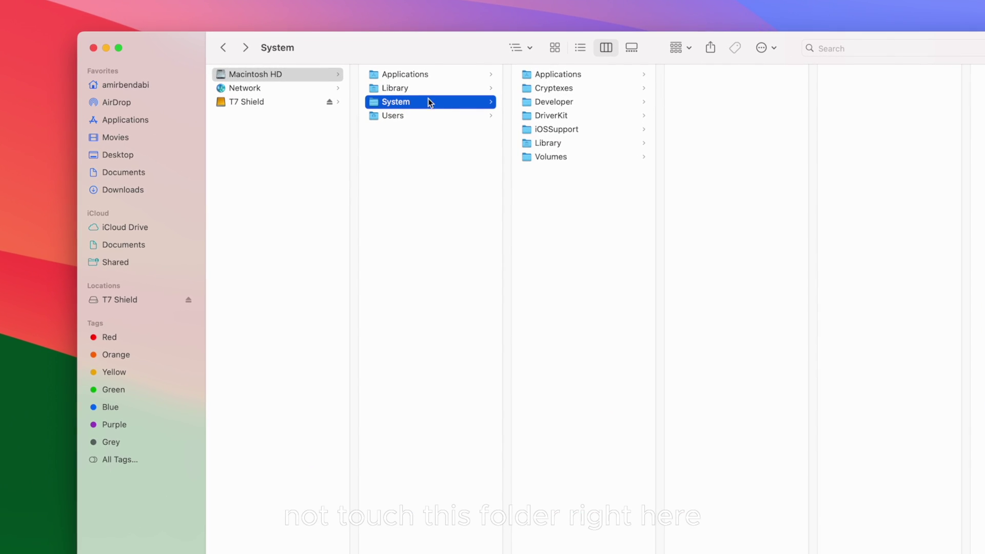
Look through the Applications, Library and Users folders on Macintosh HD and open the user's home folder
left_click(408, 75)
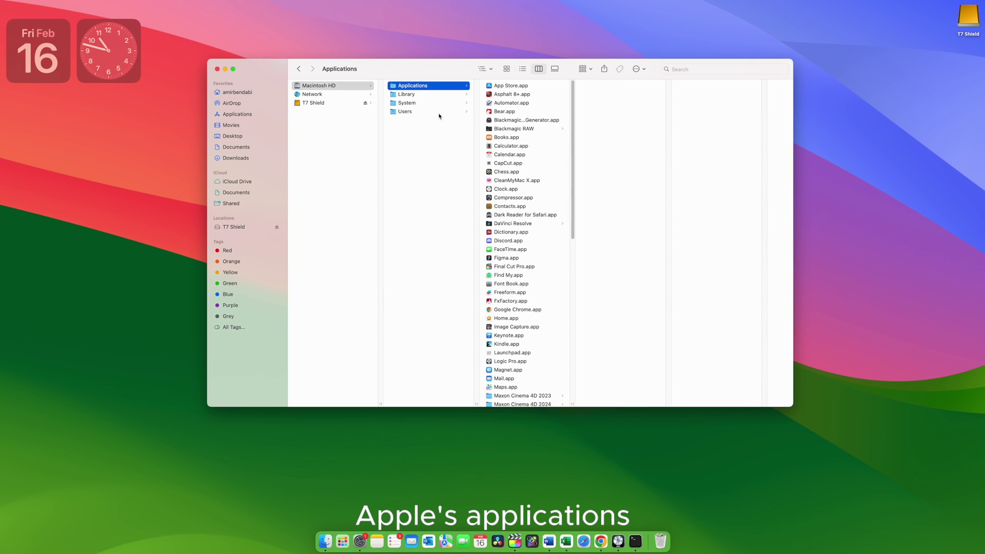
left_click(411, 95)
left_click(413, 112)
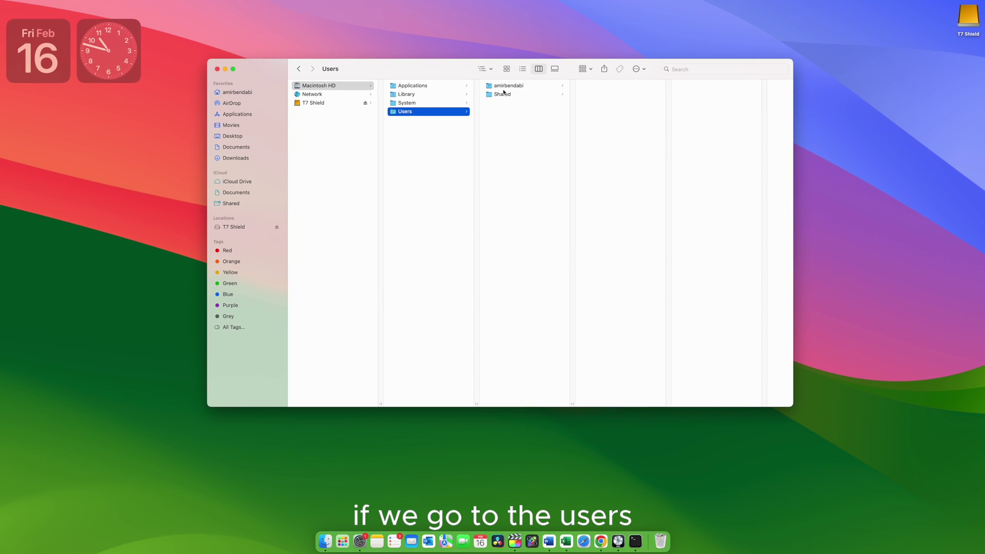
left_click(533, 87)
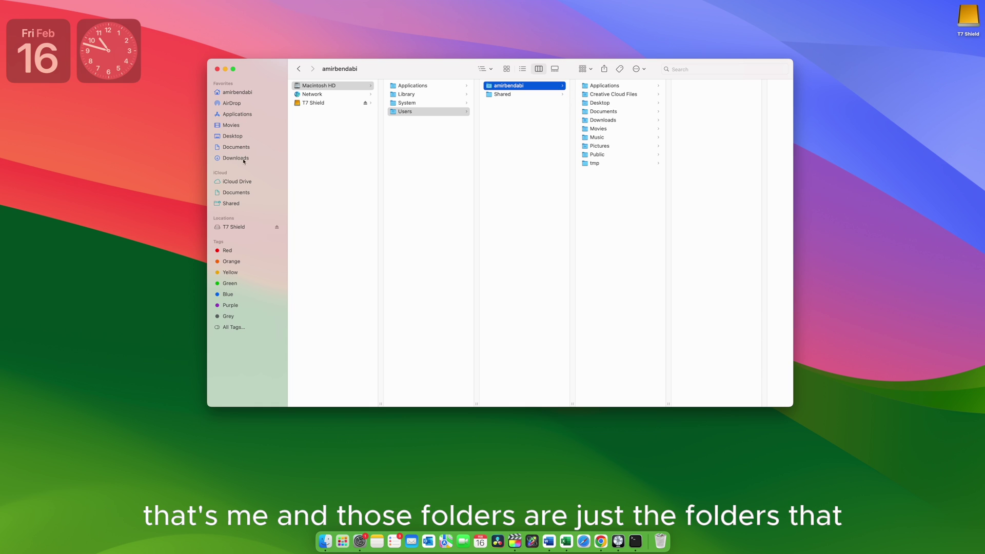
Compare the home folder's Documents contents with the Documents favorite, and return to the home folder
left_click(606, 111)
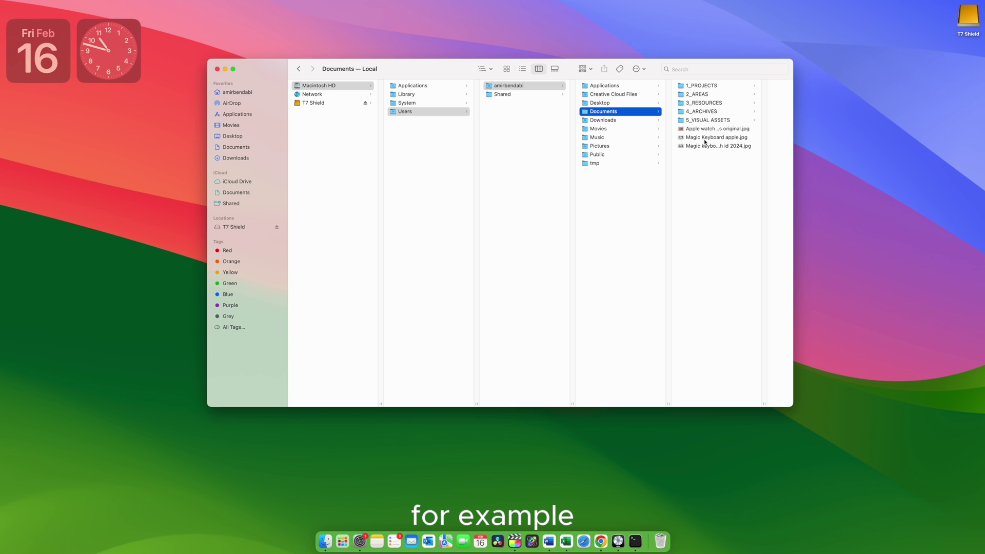
left_click(245, 147)
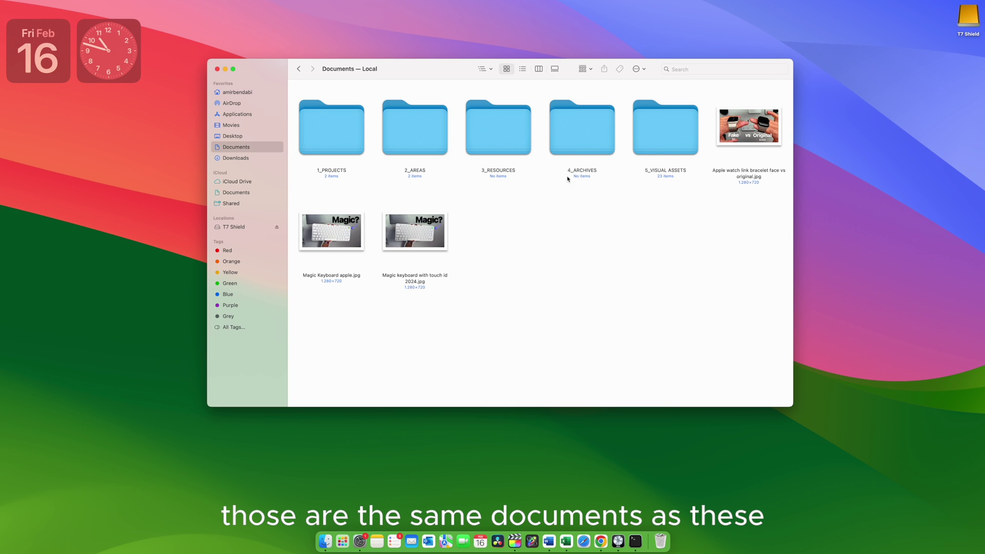
left_click(298, 68)
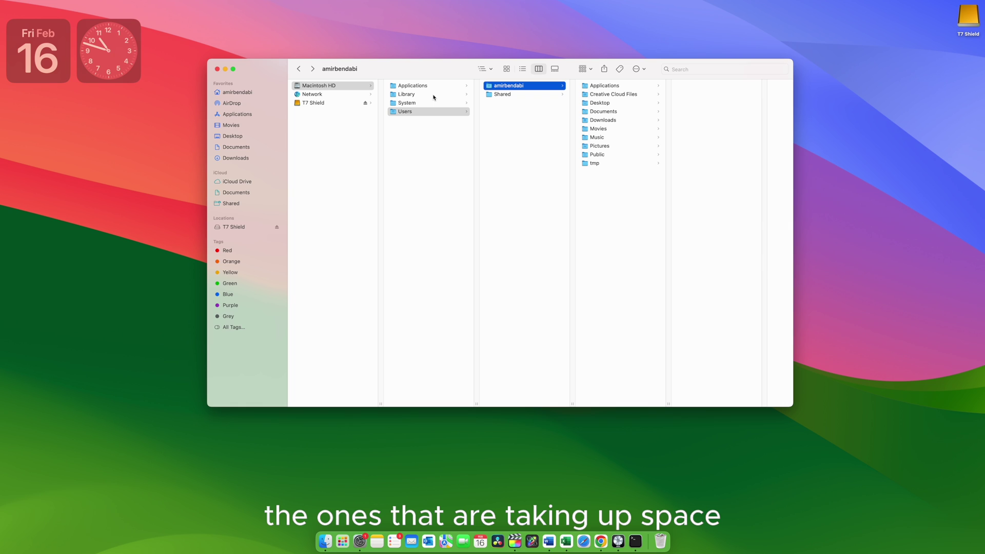
Open the Library folder on Macintosh HD and examine its subfolders, including the contents of Caches
left_click(433, 96)
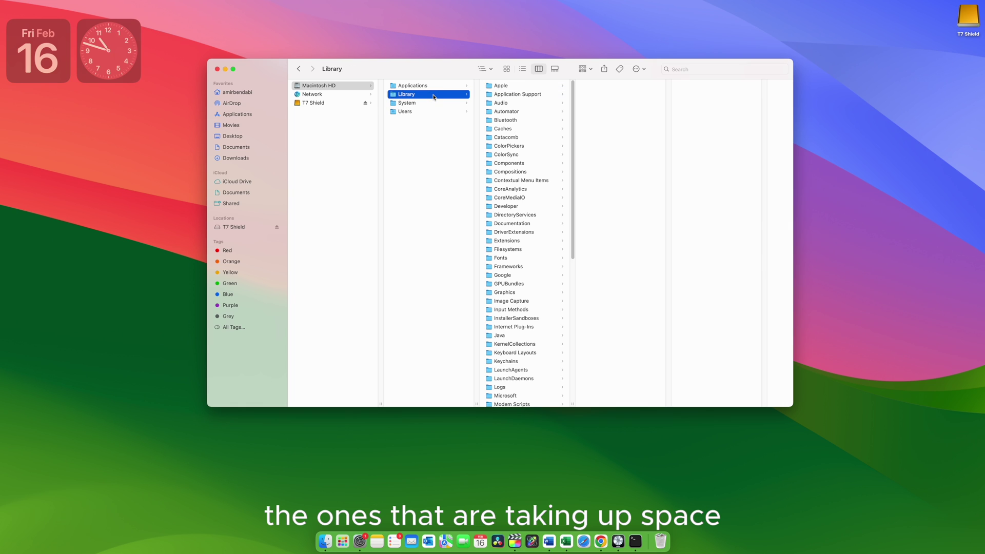
left_click(502, 128)
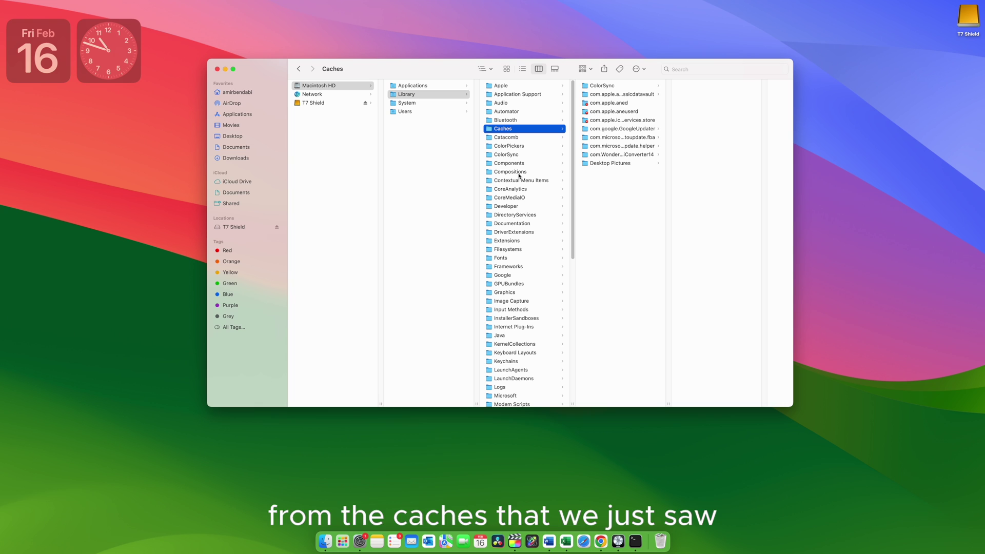
scroll(515, 147, "down", 5)
Check the Library folder's size in its info window and close the window
left_click(433, 94)
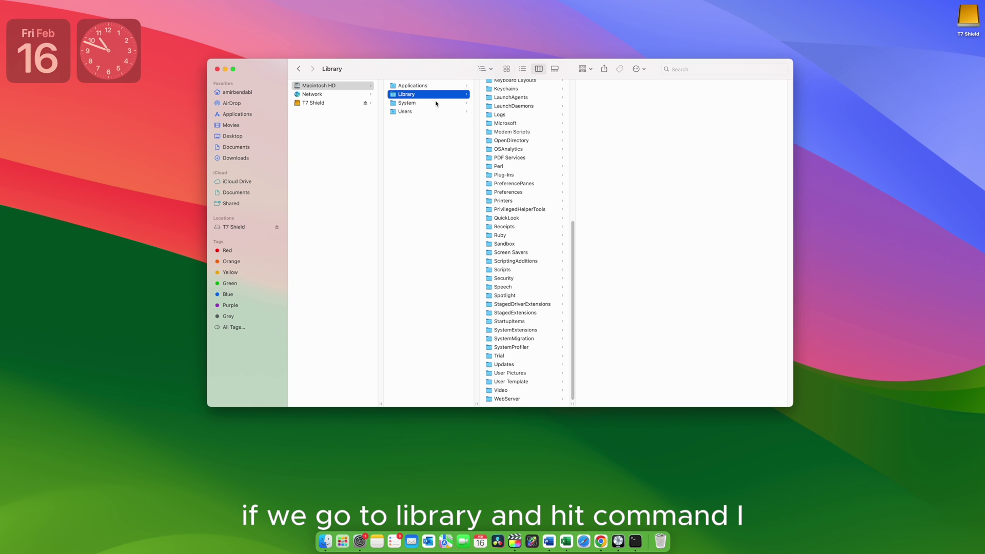
key("super+i")
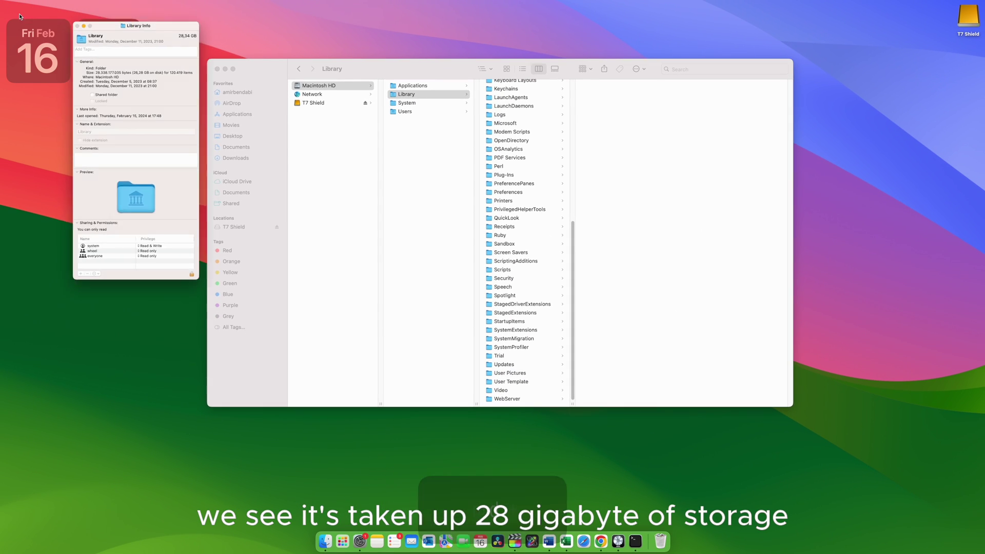
key("super+w")
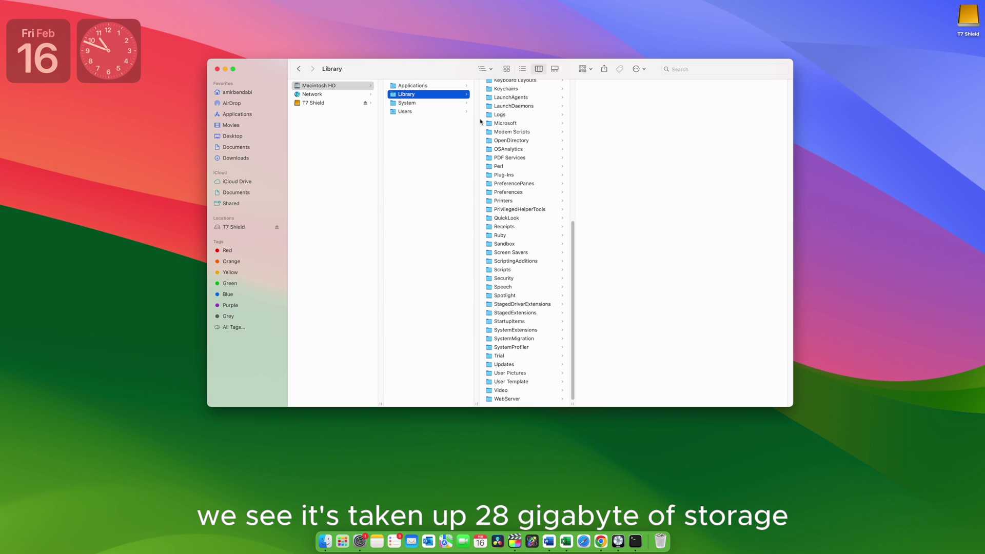
View the Library's Application Support folder and look through the installed apps in Launchpad for Adobe apps
scroll(503, 154, "up", 10)
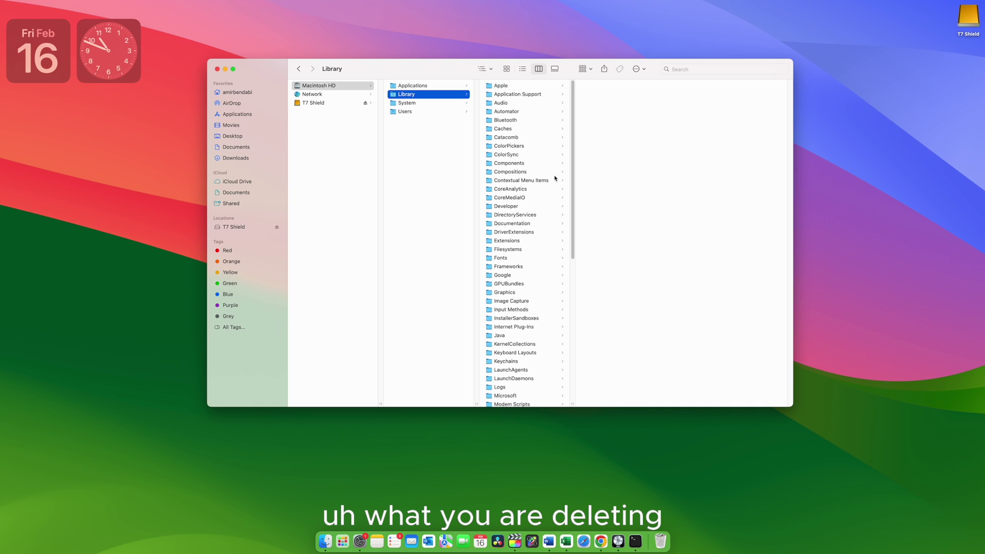
left_click(508, 96)
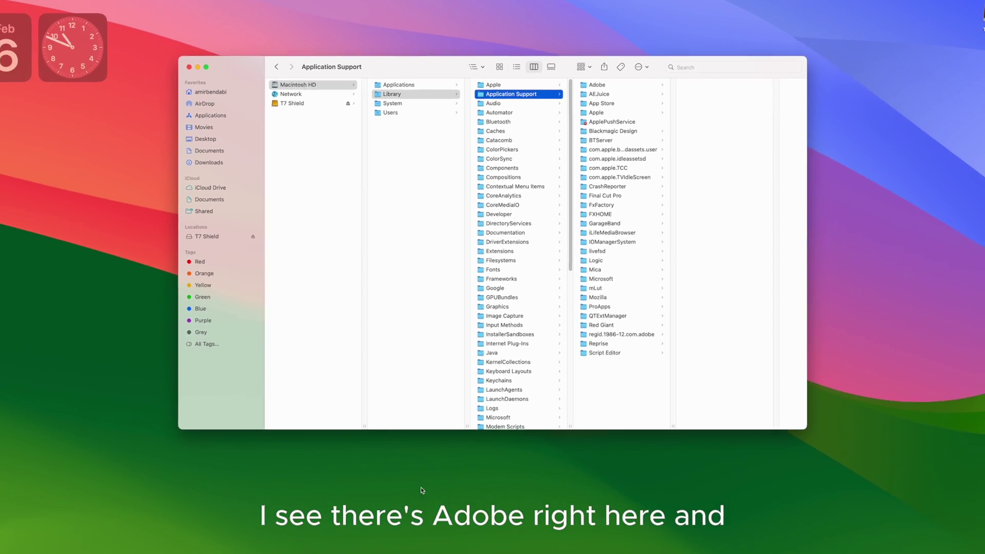
left_click(342, 539)
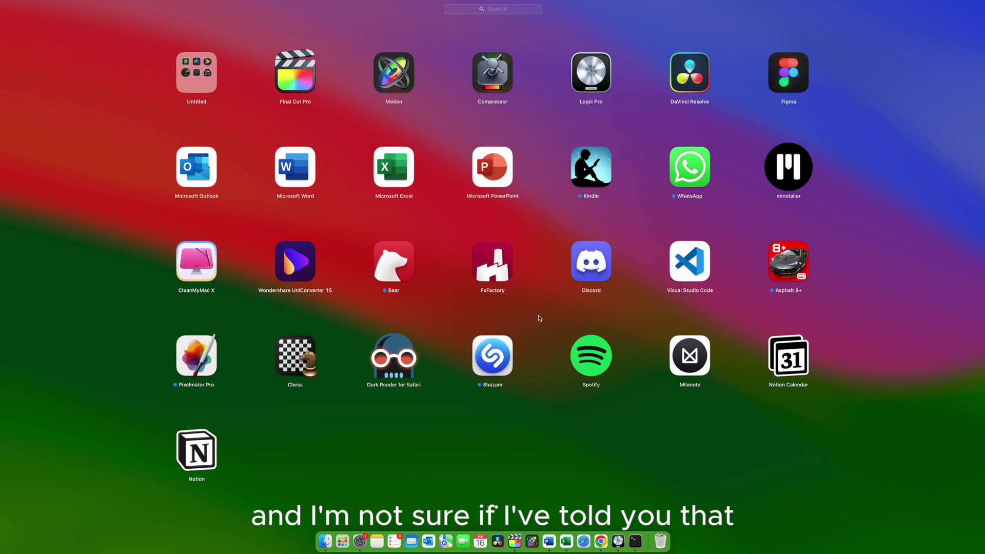
scroll(352, 323, "right", 2)
scroll(345, 322, "left", 3)
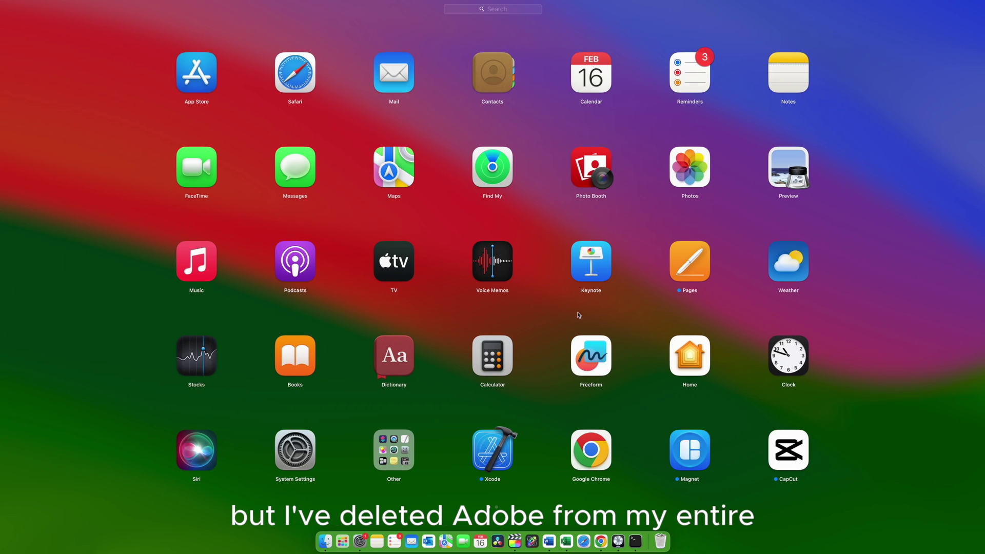
scroll(398, 314, "right", 3)
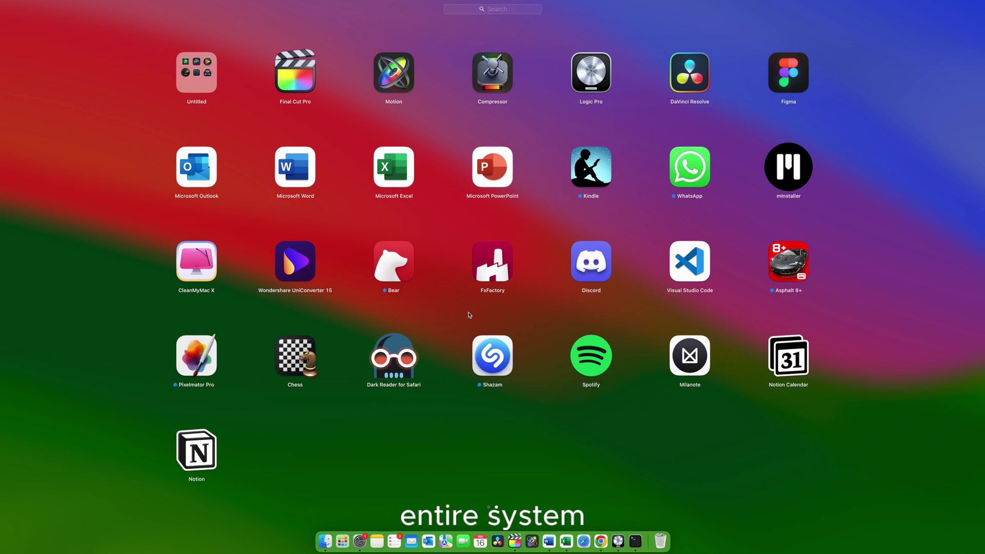
Return to Finder and check the size of the Adobe folder in Application Support through its info window
left_click(325, 540)
left_click(587, 85)
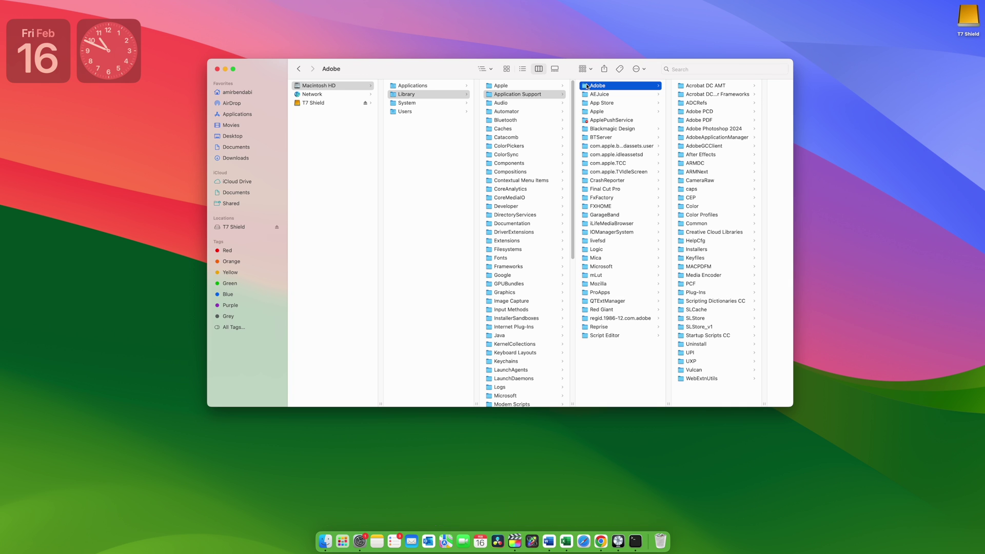
key("super+i")
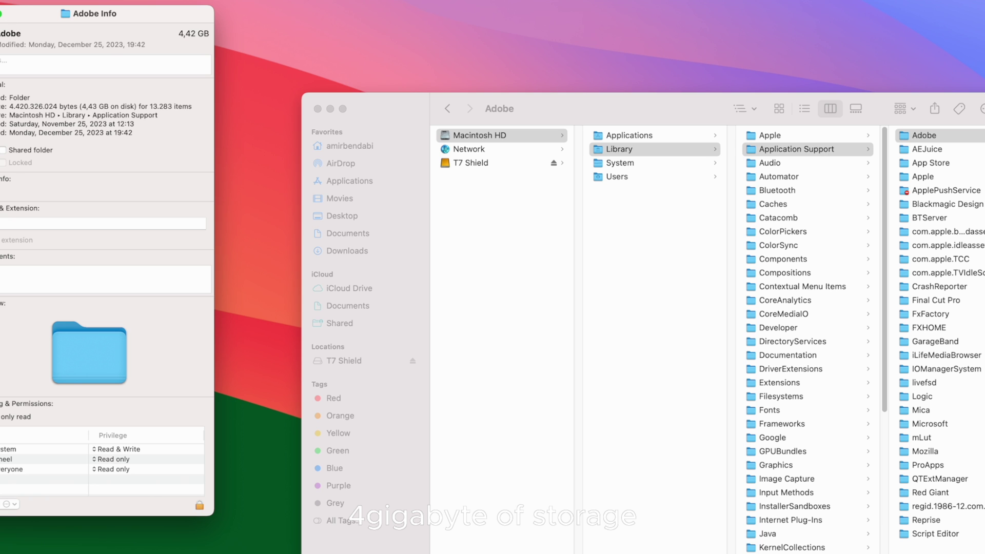
key("super+w")
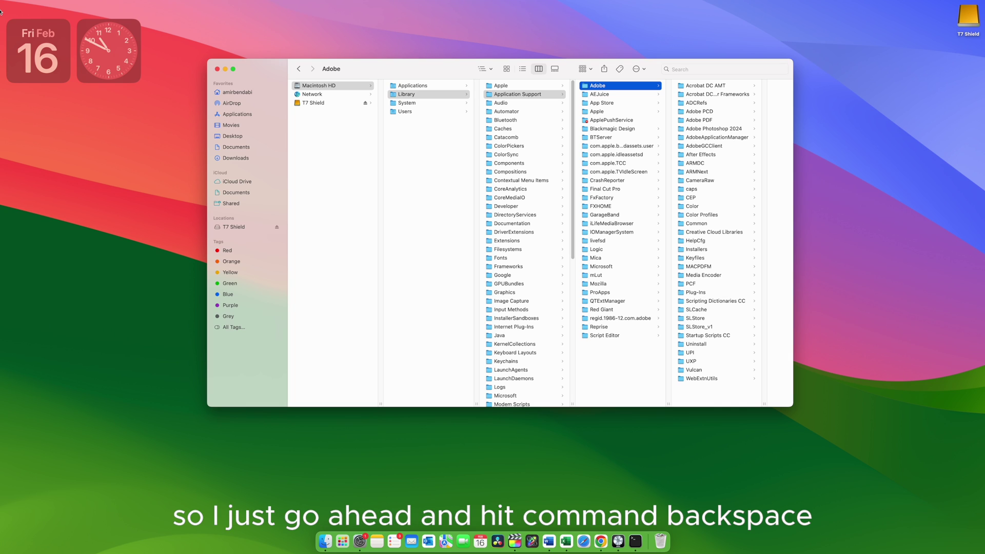
Move the Adobe folder from Application Support to the Trash, authorizing it with the account password
key("super+BackSpace")
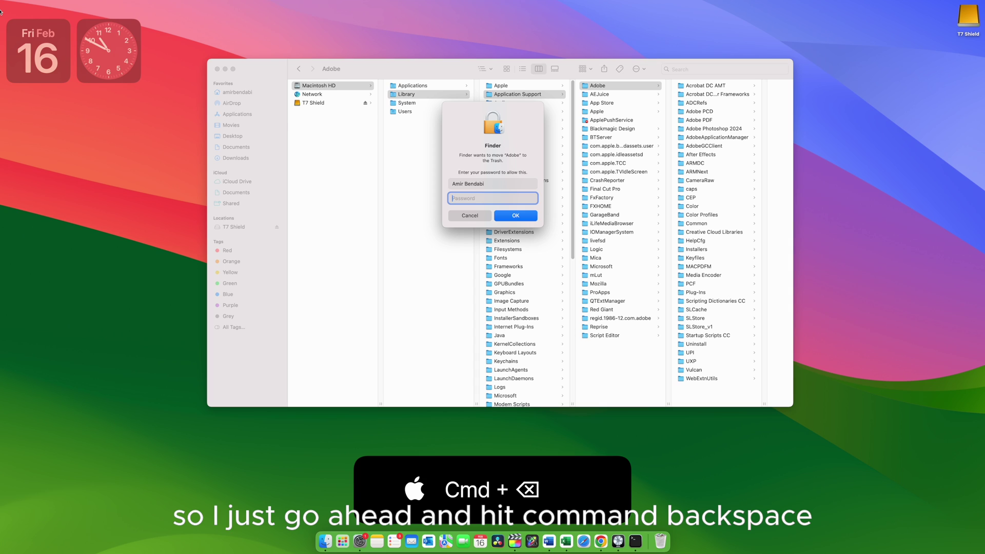
type("••••••")
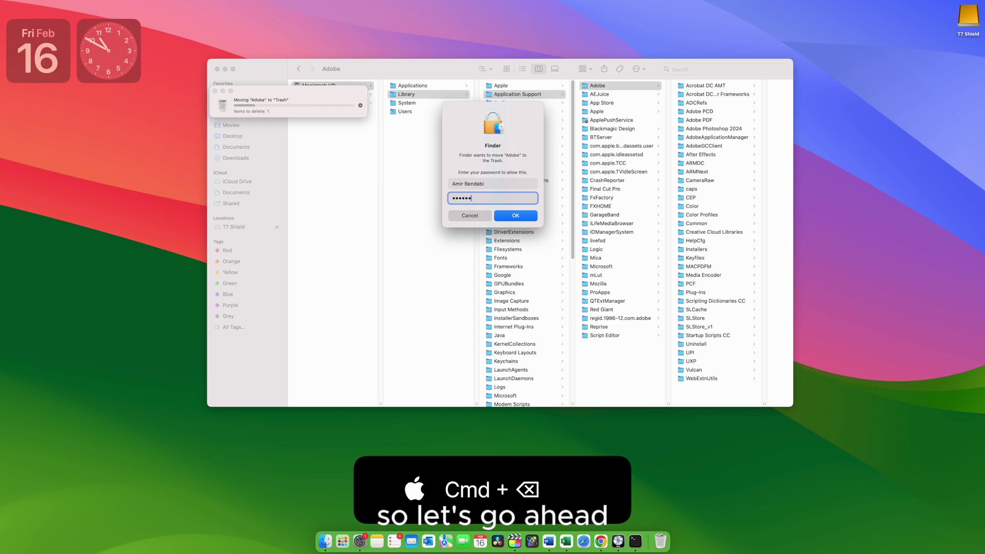
type("•••••••••")
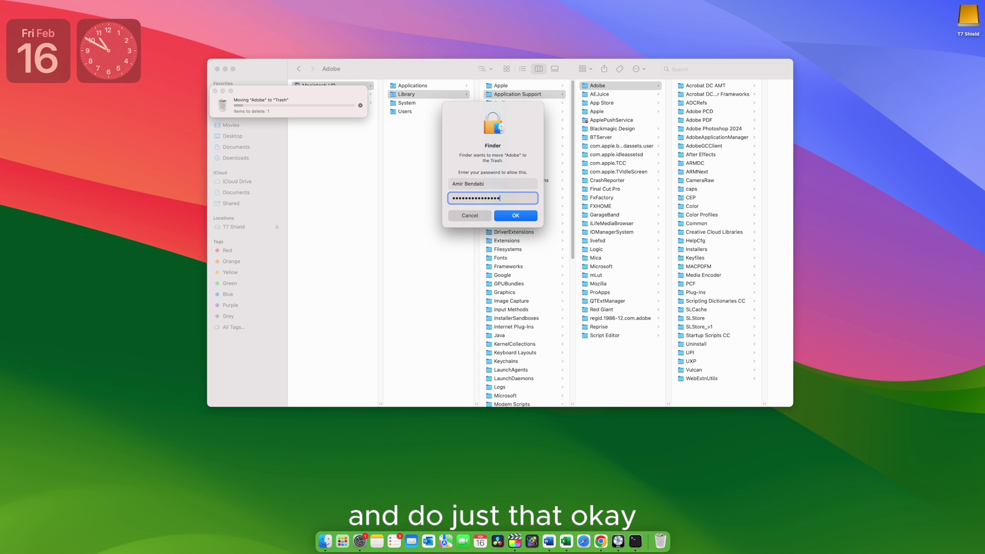
type("•")
key("Return")
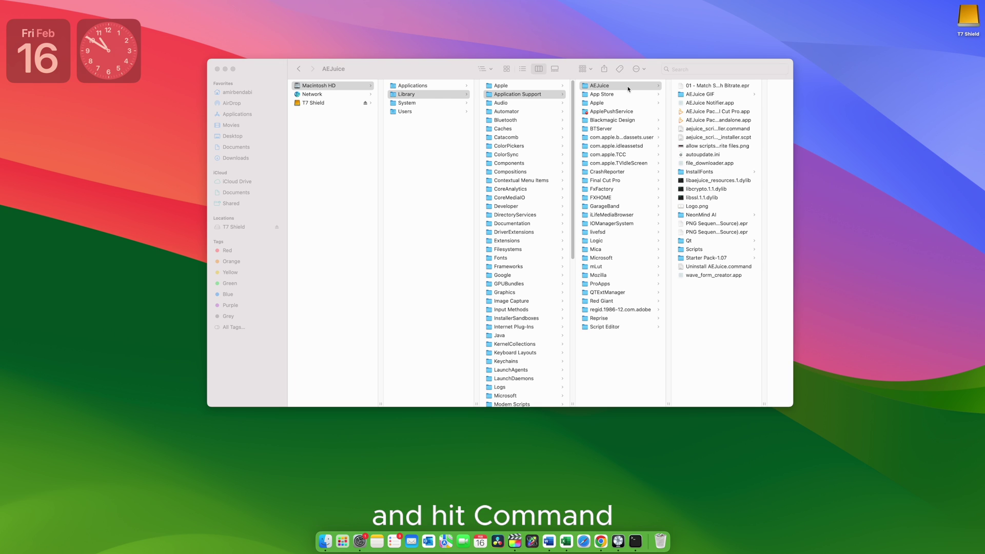
Move the AEJuice folder from Application Support to the Trash
left_click(625, 89)
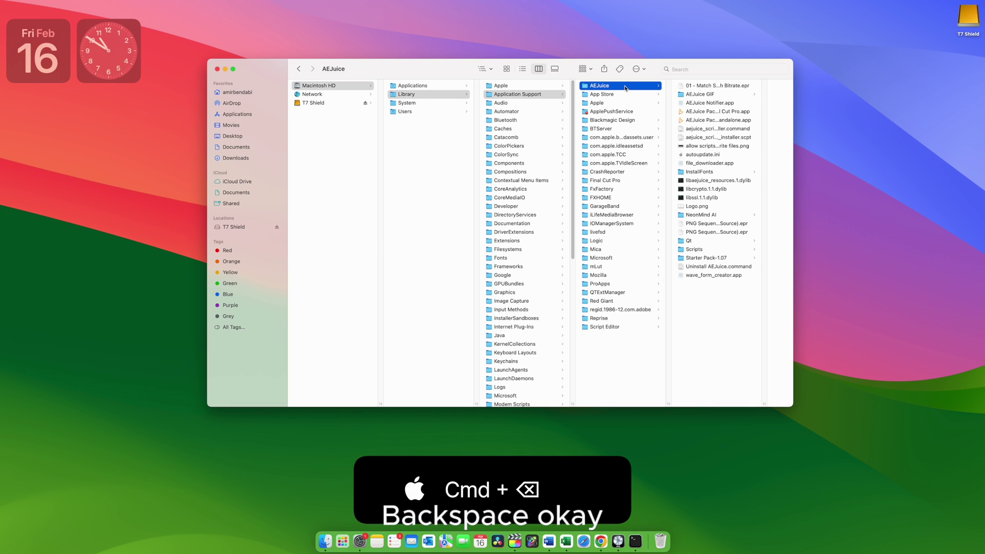
key("super+BackSpace")
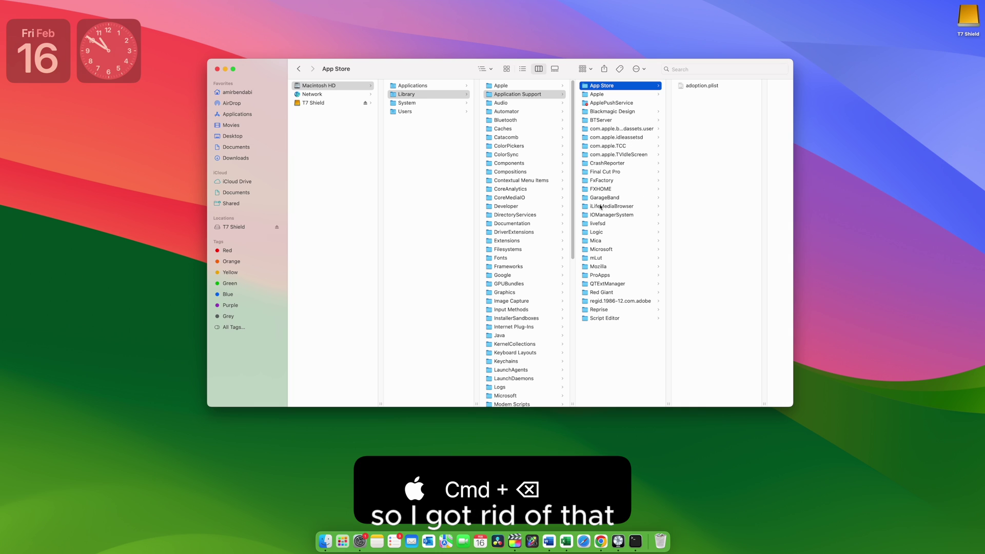
Check the size of the GarageBand folder in Application Support through its info window, and close the window
left_click(603, 198)
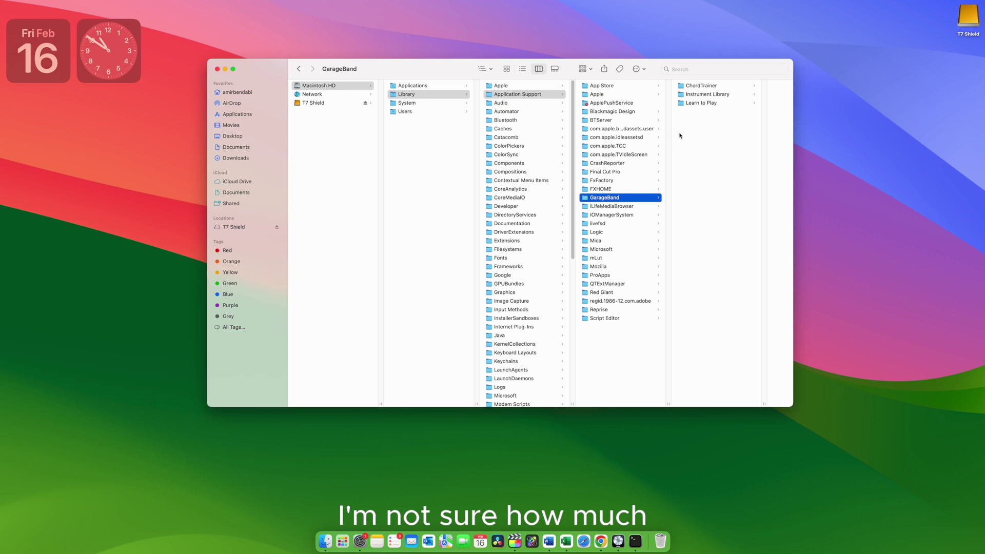
key("super+i")
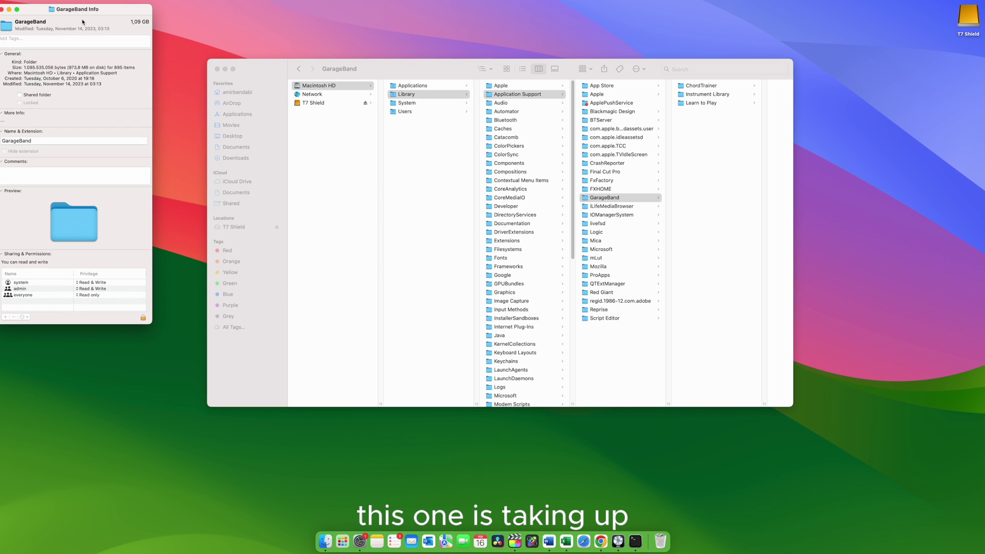
left_click(1, 9)
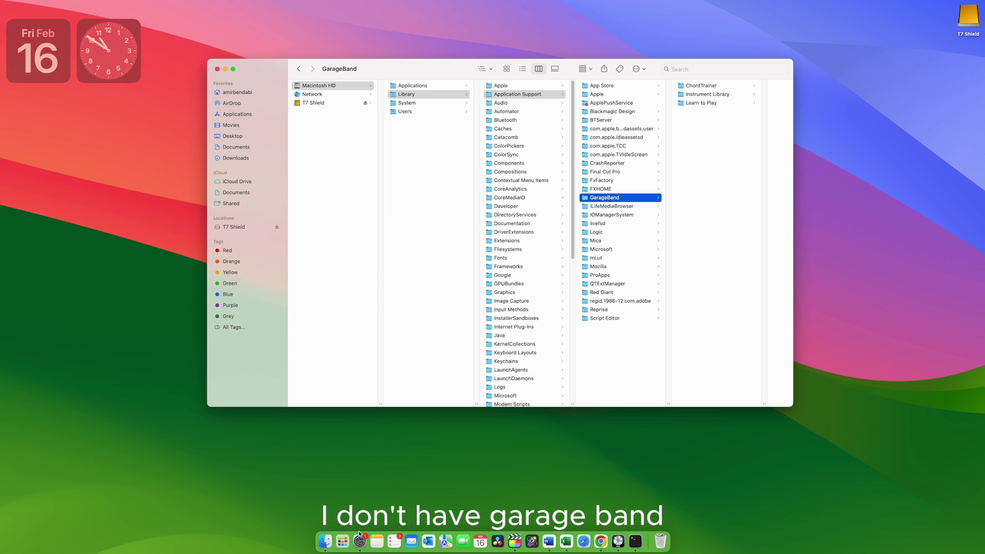
Search the installed apps for "garage" and move the GarageBand folder from Application Support to the Trash
key("F4")
type("garage")
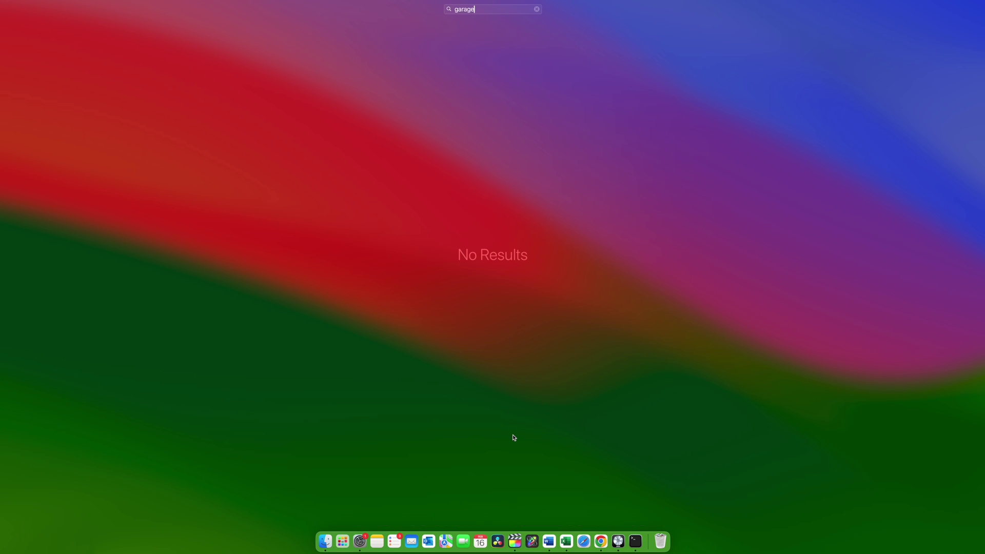
key("Escape")
left_click(551, 434)
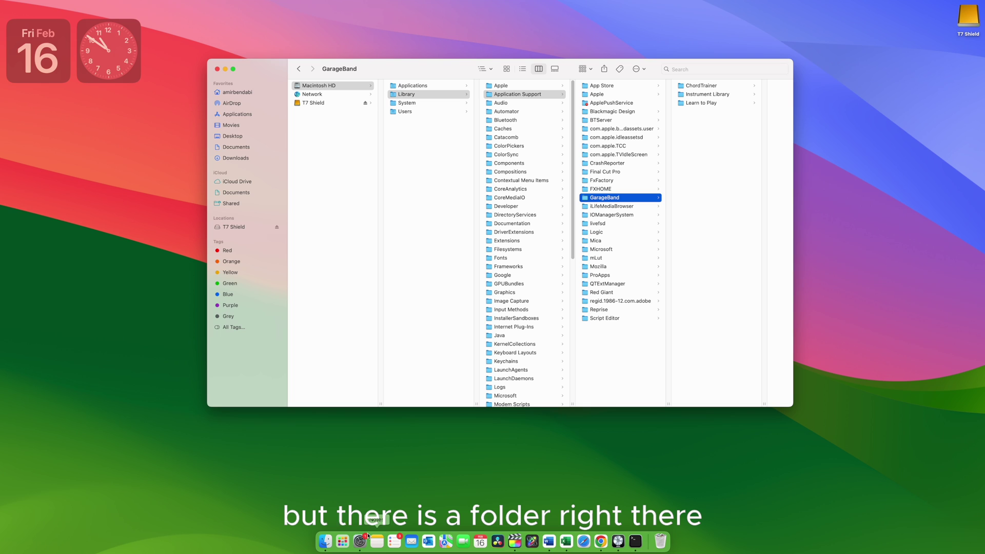
key("super+BackSpace")
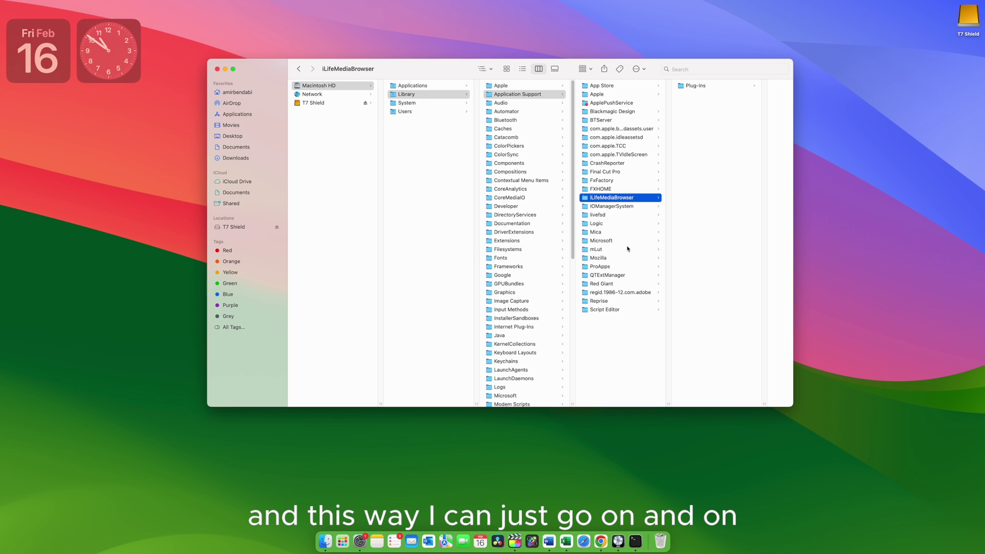
Check the size of the Final Cut Pro folder in Application Support through its info window, and close the window
left_click(603, 172)
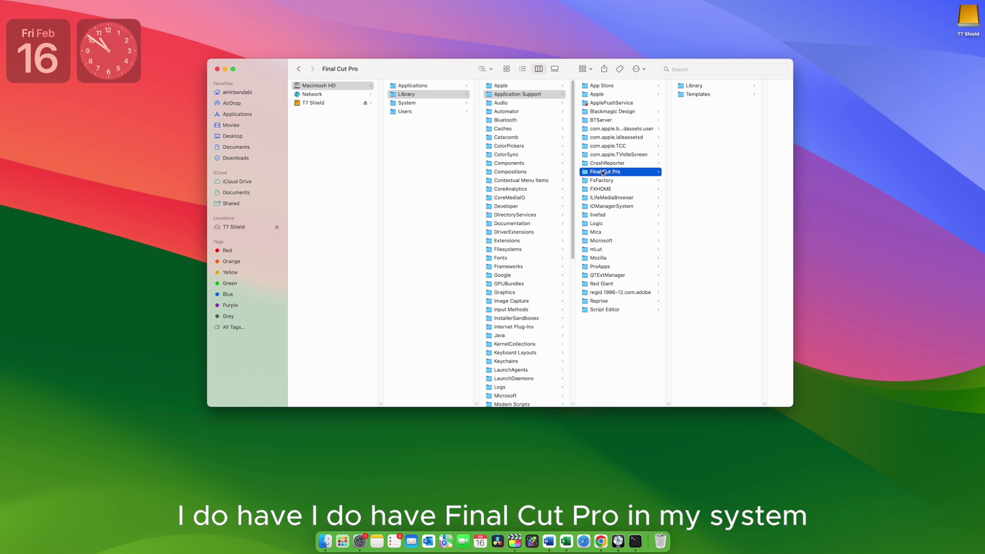
key("super+i")
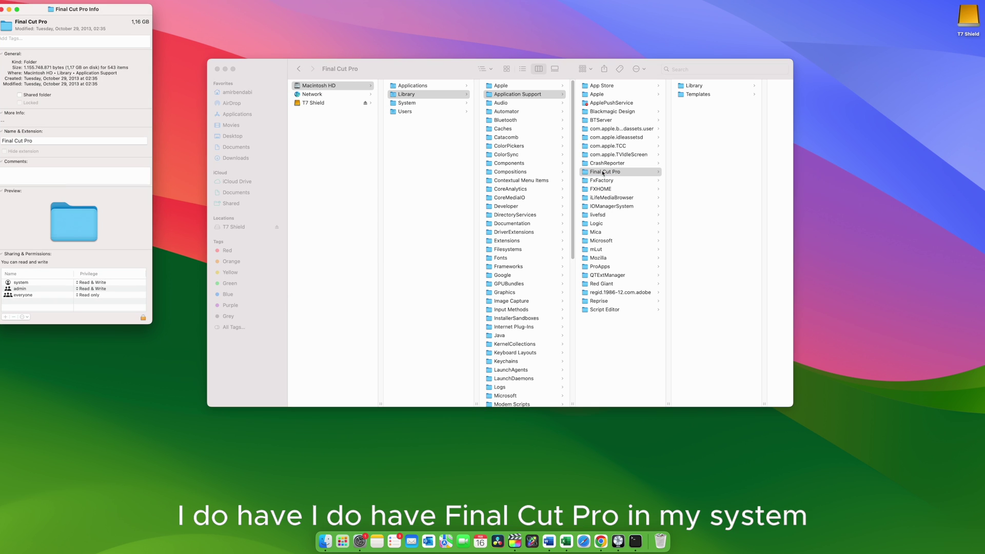
left_click(2, 9)
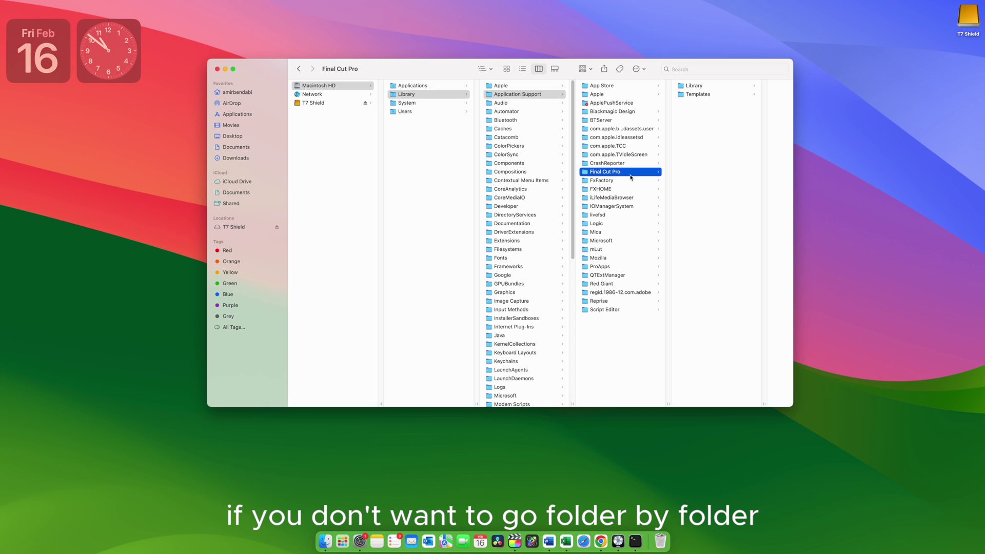
Check the total size of the Application Support folder through its info window, and close the window
left_click(535, 95)
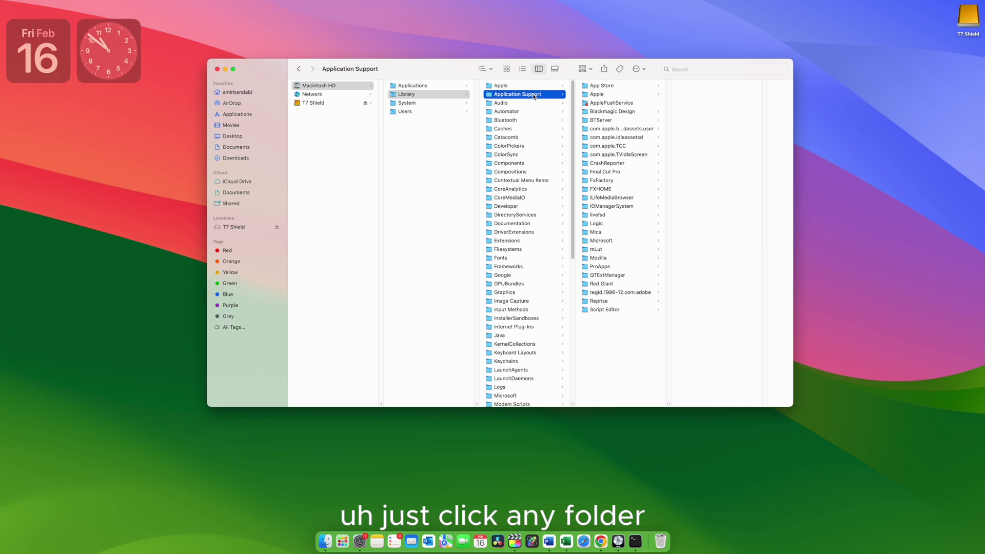
key("super+i")
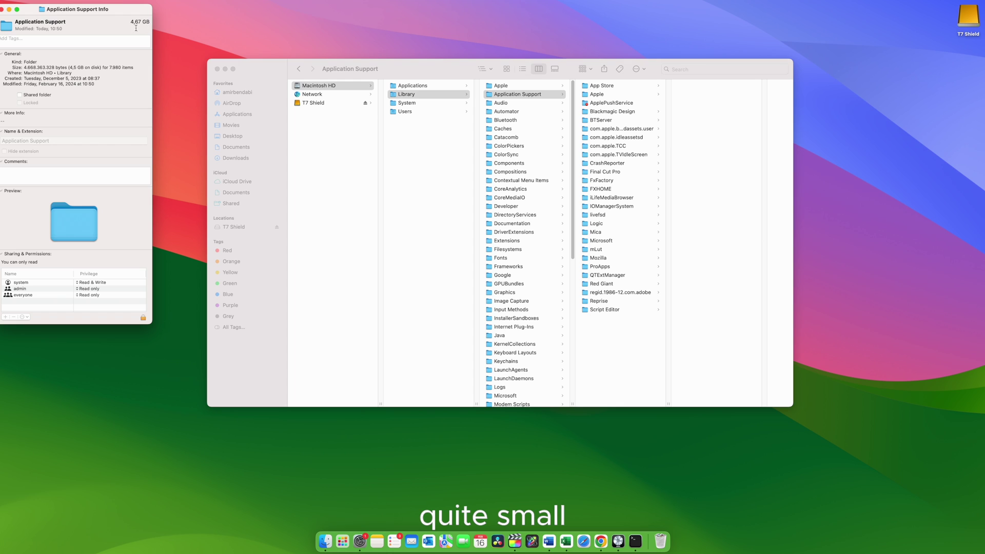
left_click(4, 10)
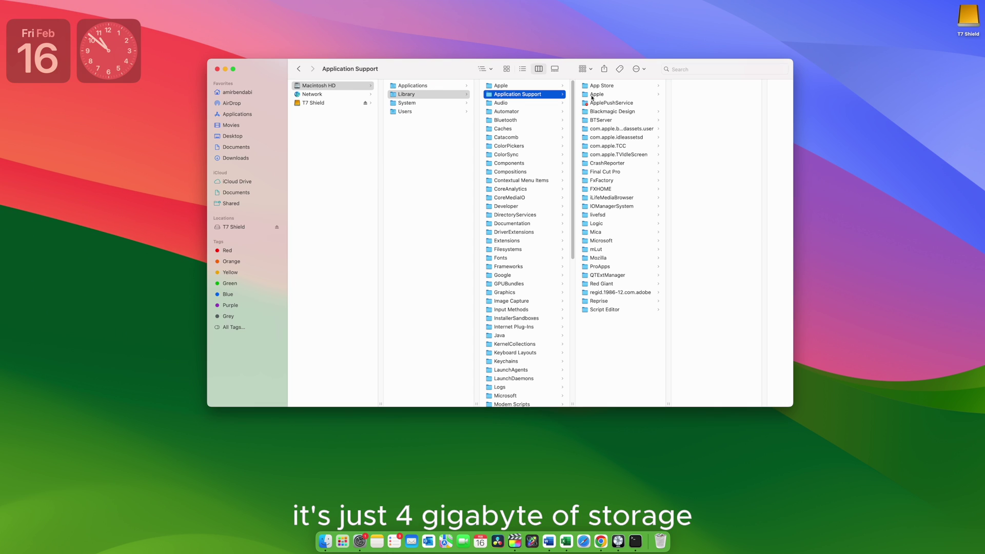
Show Application Support as a list with the small icon size and sort it by size
left_click(522, 69)
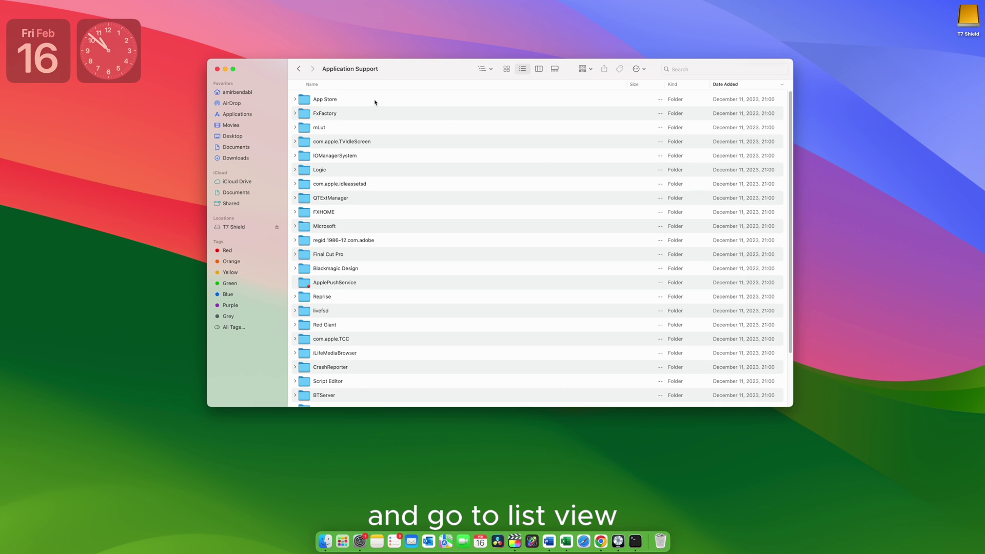
left_click(638, 69)
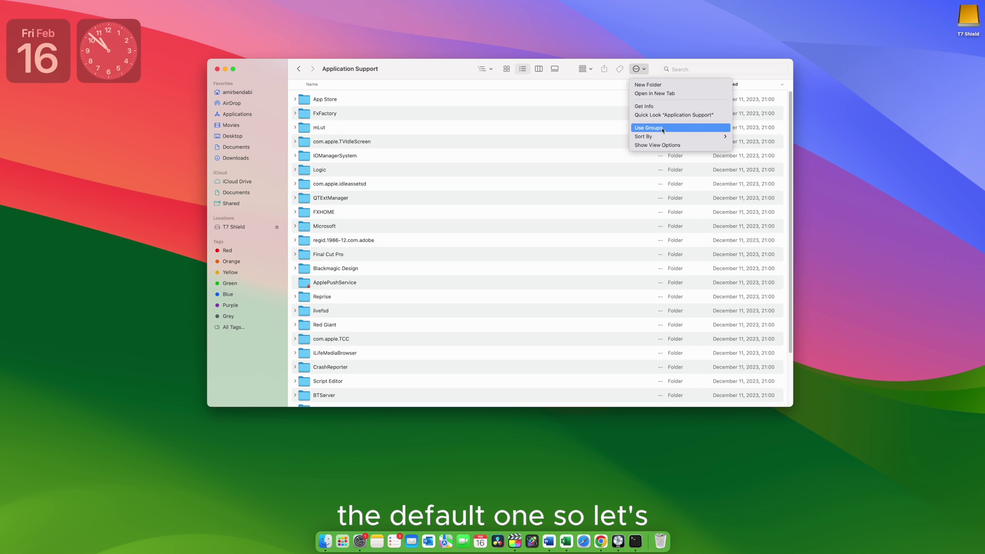
left_click(668, 145)
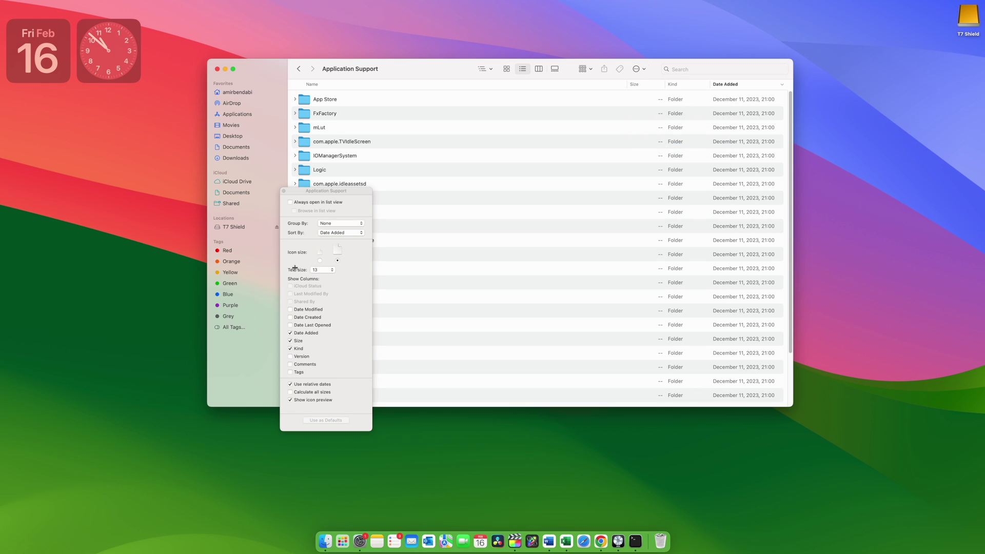
left_click(319, 260)
left_click(283, 191)
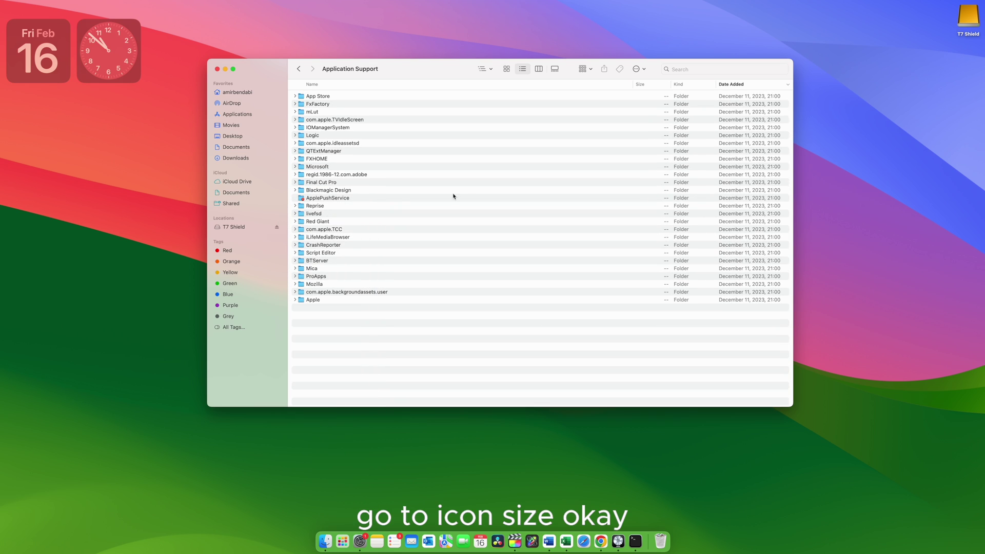
left_click(640, 84)
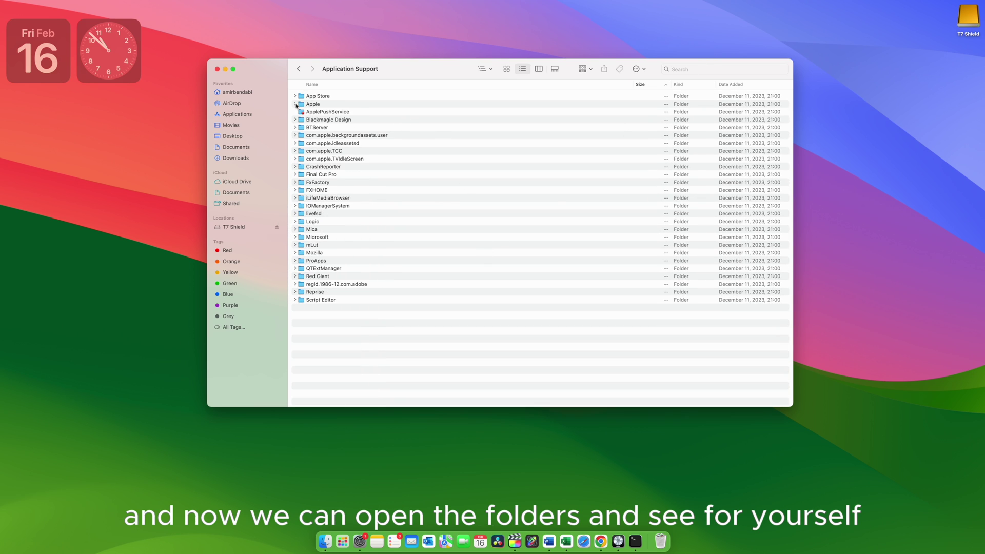
Expand the Apple folder and its AssetCache subfolder to inspect their contents, collapse Apple, and go back to the previous column view
left_click(295, 104)
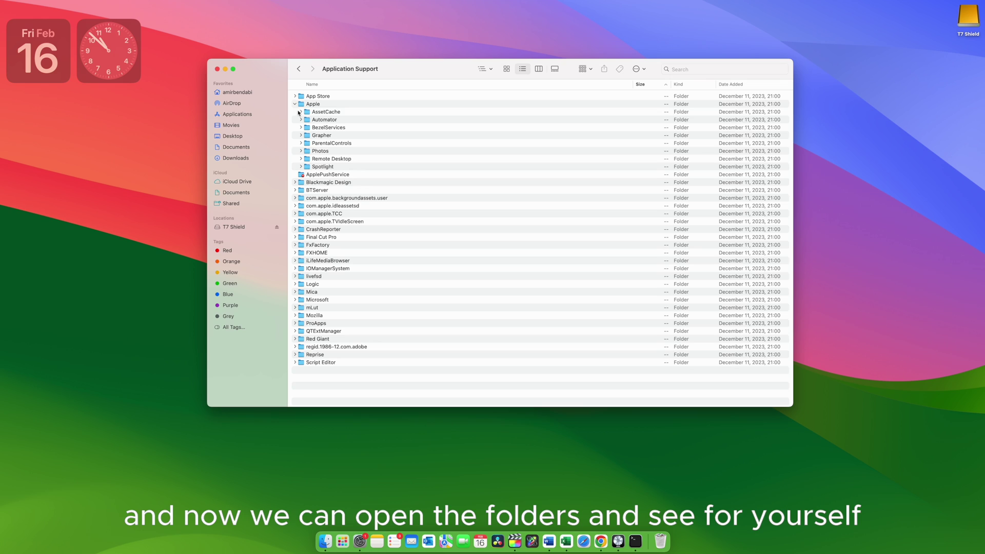
left_click(299, 112)
key("Right")
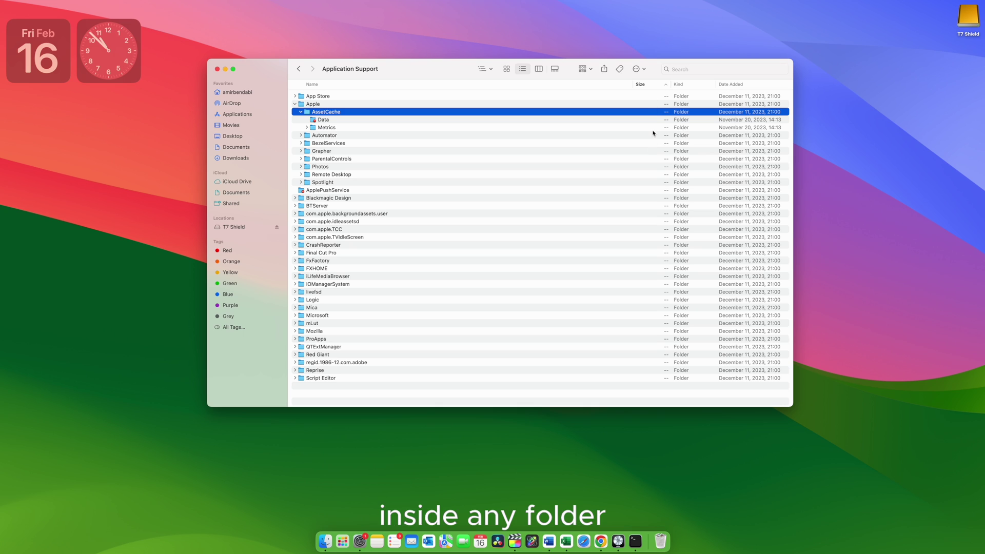
left_click(295, 104)
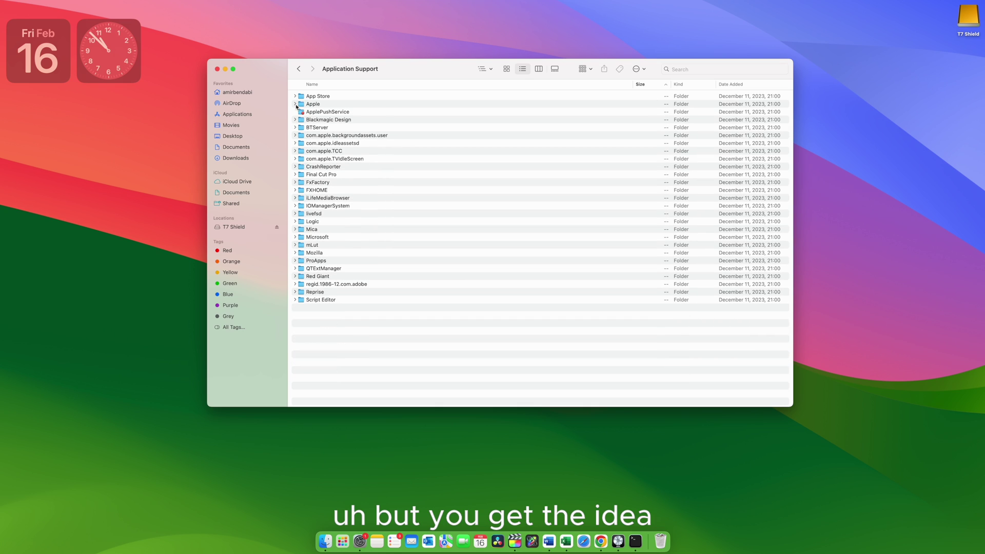
left_click(295, 104)
left_click(299, 70)
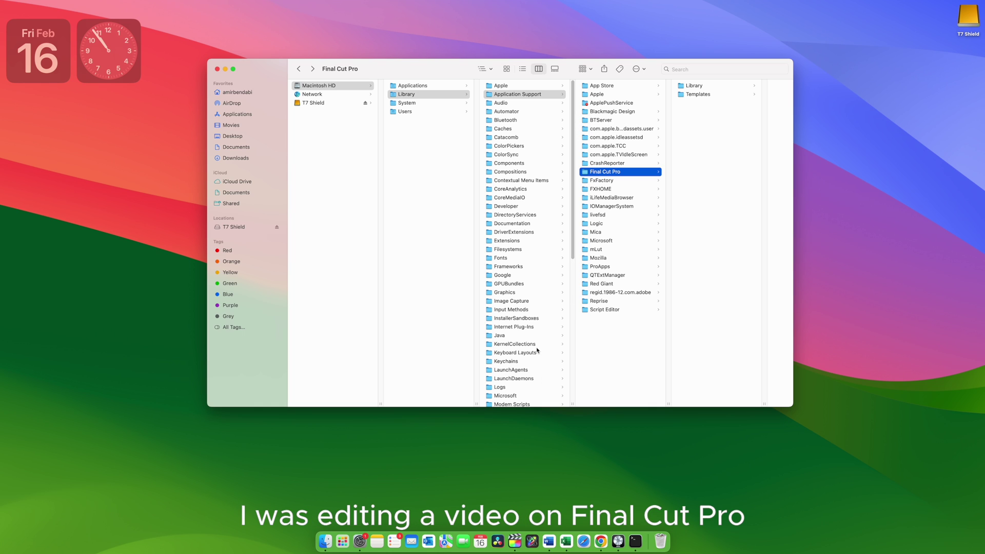
Switch to Final Cut Pro, review the background render and transcode options in its Playback and Import settings, and return to Finder
left_click(509, 549)
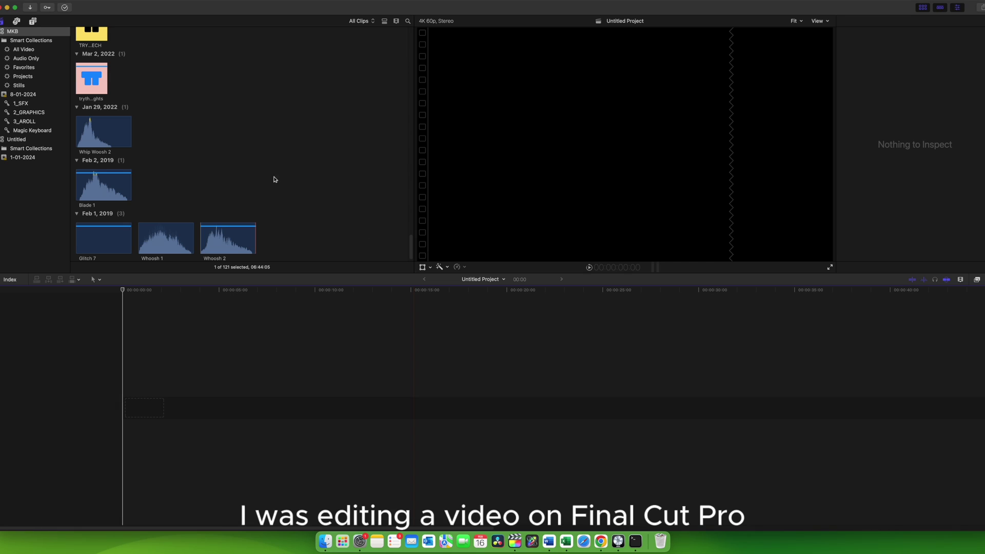
left_click(206, 82)
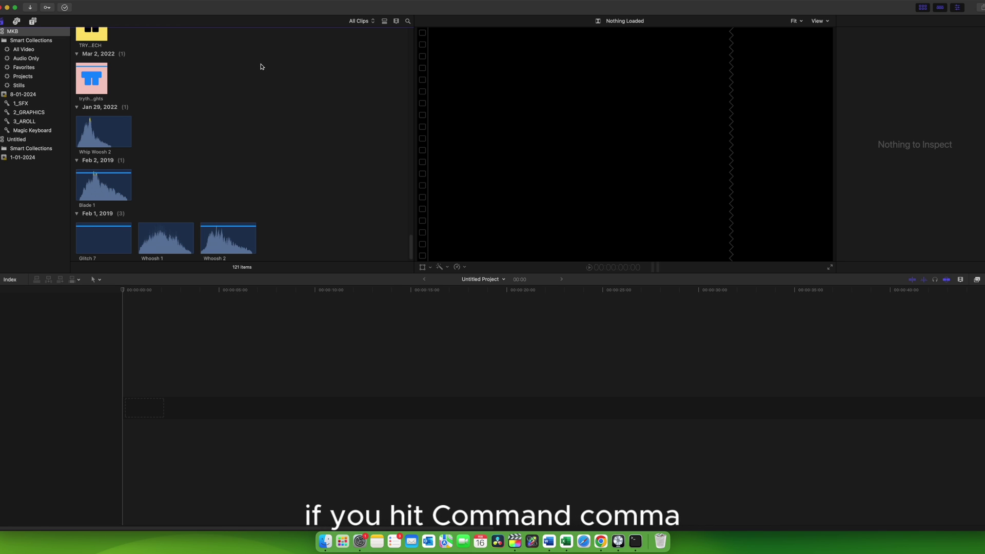
key("super+comma")
left_click(363, 146)
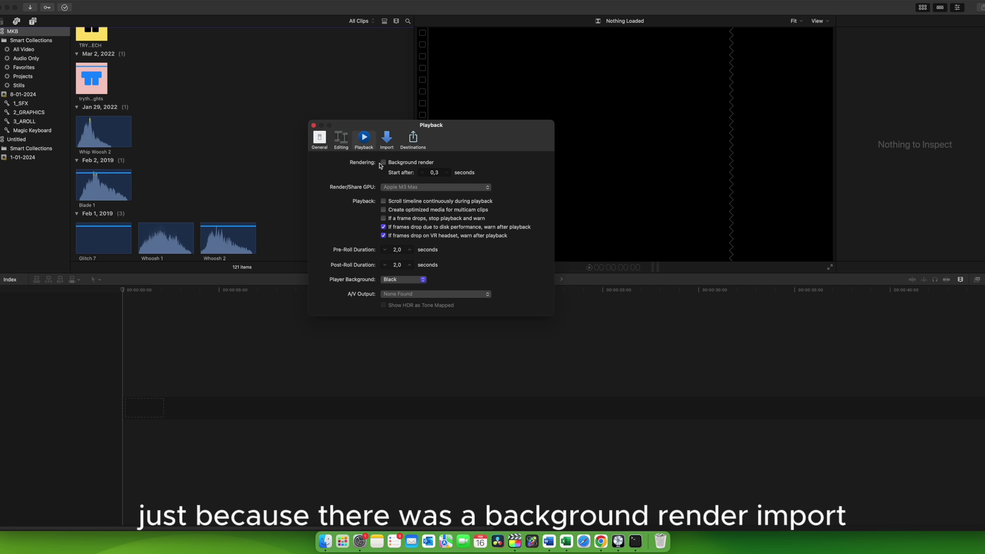
left_click(387, 139)
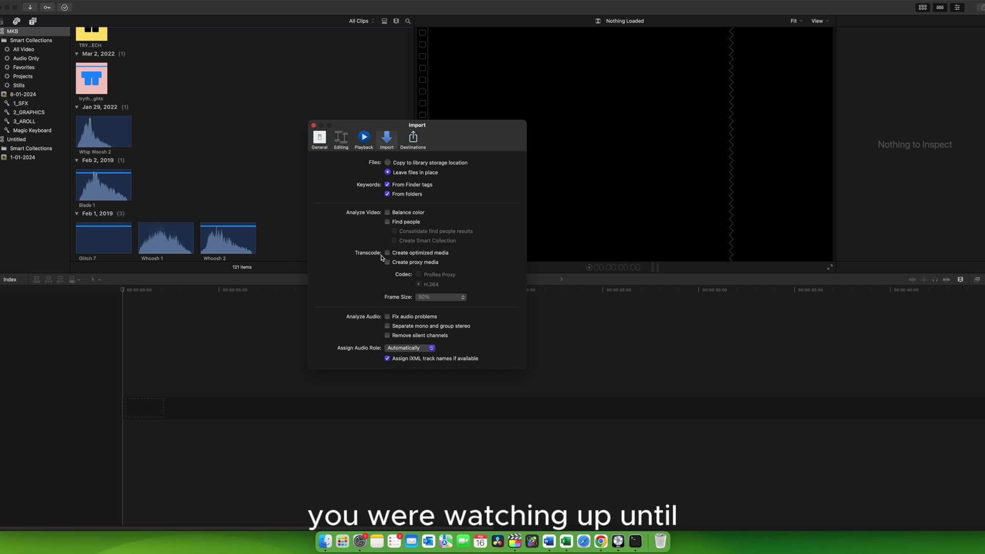
left_click(314, 126)
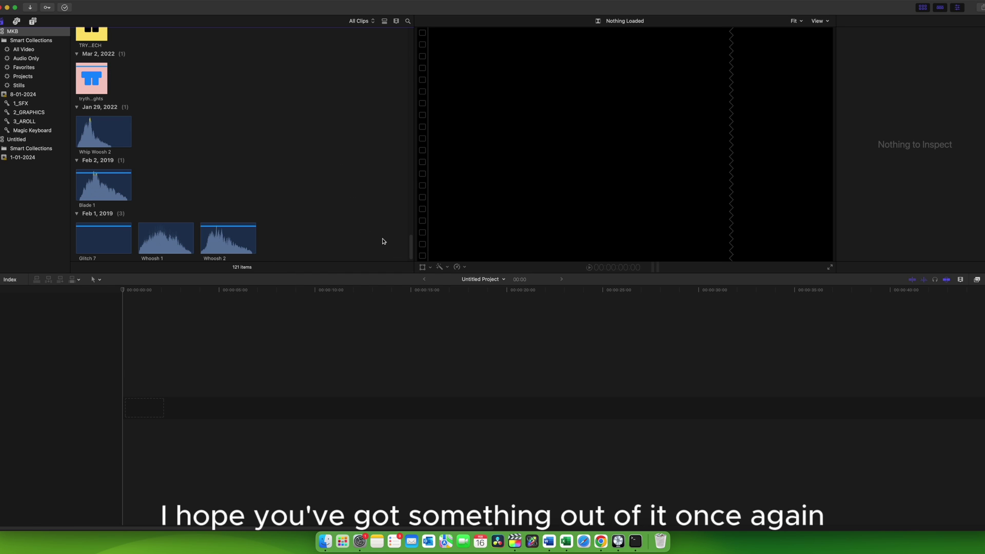
left_click(324, 541)
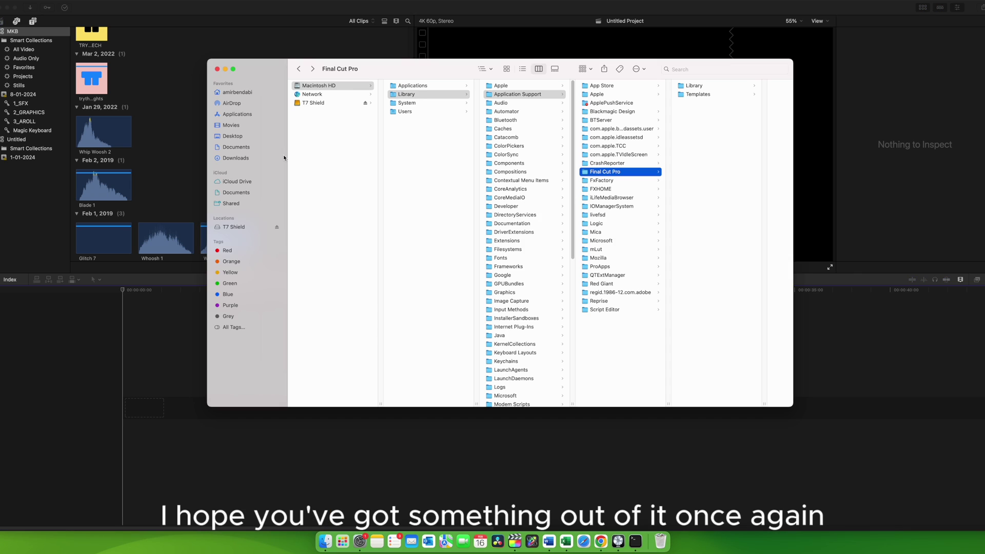